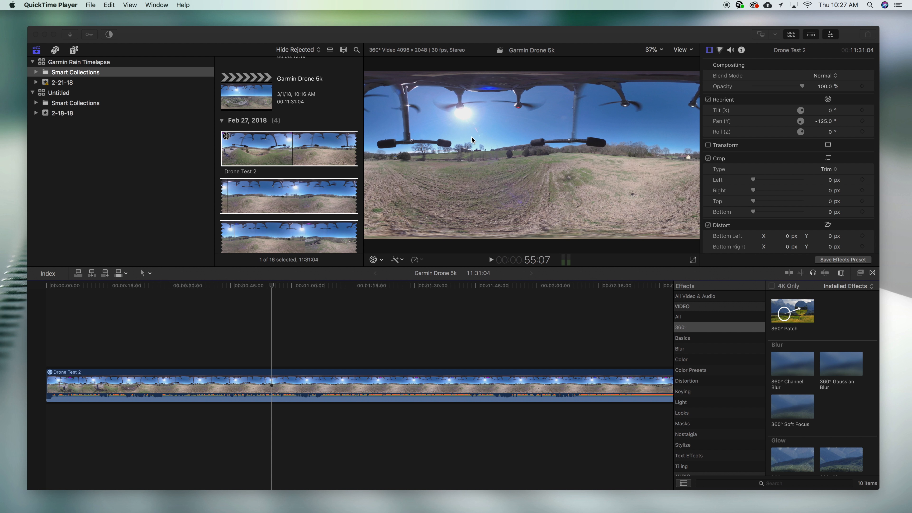
Set the Drone Test 2 clip's Reorient Pan (Y) to 220° at the clip's start and silence its audio
left_click(272, 287)
left_click(46, 287)
left_click_drag(826, 122, 823, 148)
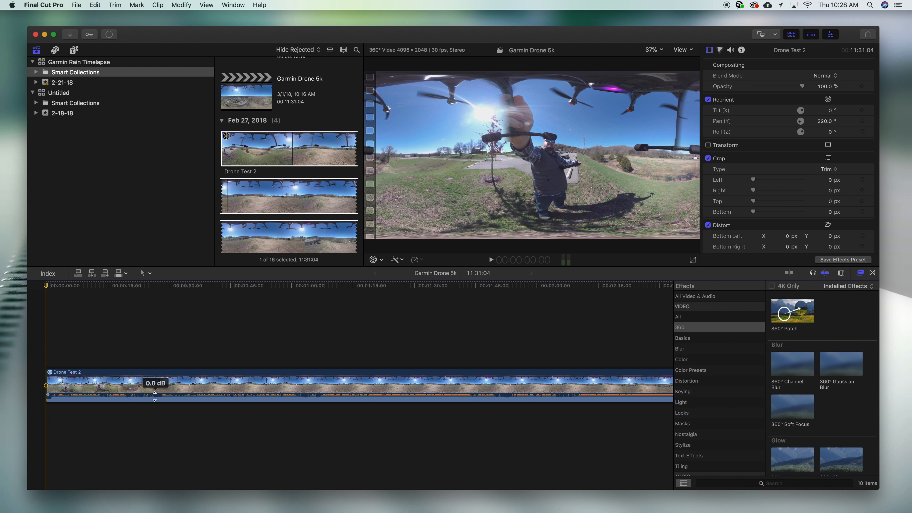
left_click_drag(154, 397, 155, 410)
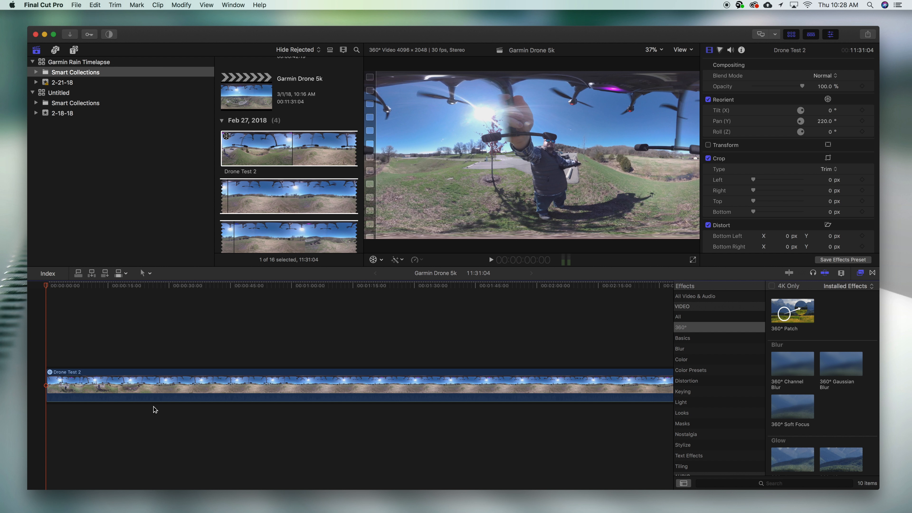
Add a marker to the Drone Test 2 clip at 48:11
mouse_move(46, 287)
left_mouse_down()
mouse_move(127, 309)
mouse_move(244, 310)
left_mouse_up()
left_click(137, 4)
mouse_move(180, 111)
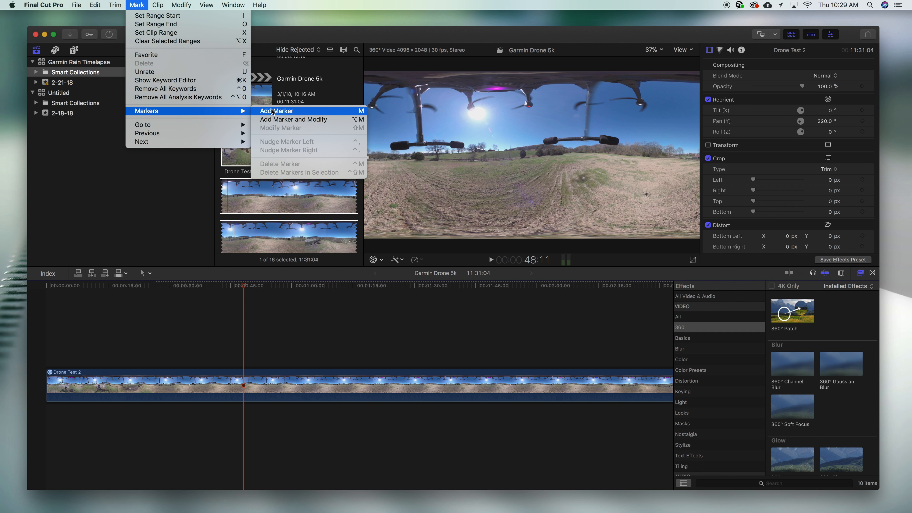
left_click(272, 112)
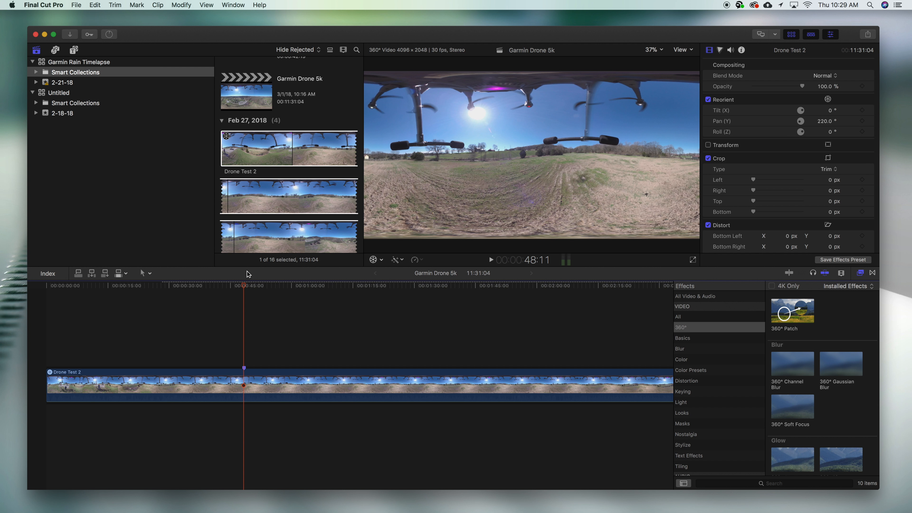
Add a marker to the clip at 1:11:14, where the drone's arms have changed position
left_click_drag(245, 287, 340, 289)
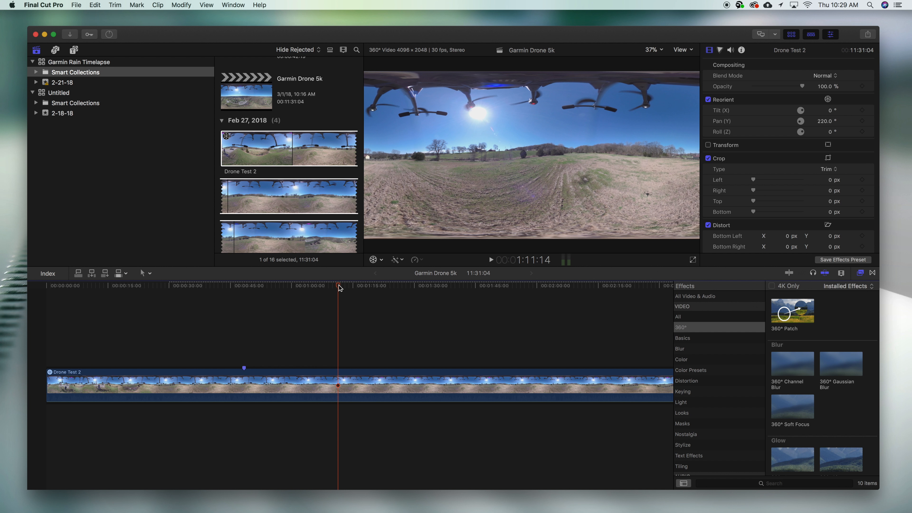
left_click(137, 5)
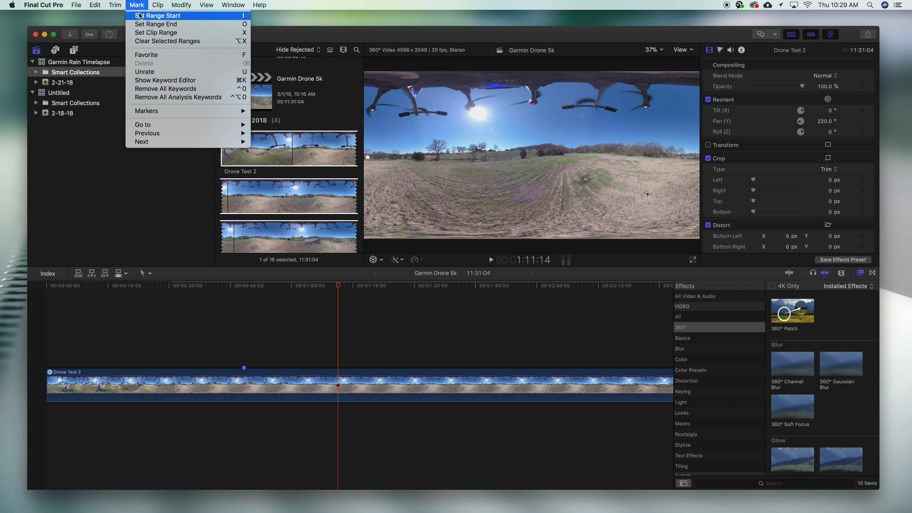
mouse_move(155, 111)
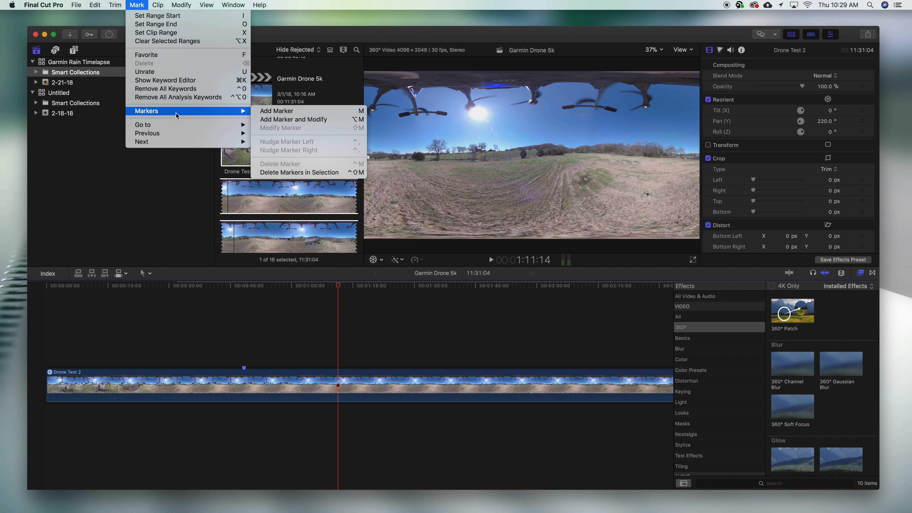
left_click(304, 114)
Add another marker further along the clip at 1:25:20
scroll(373, 326, "right", 10)
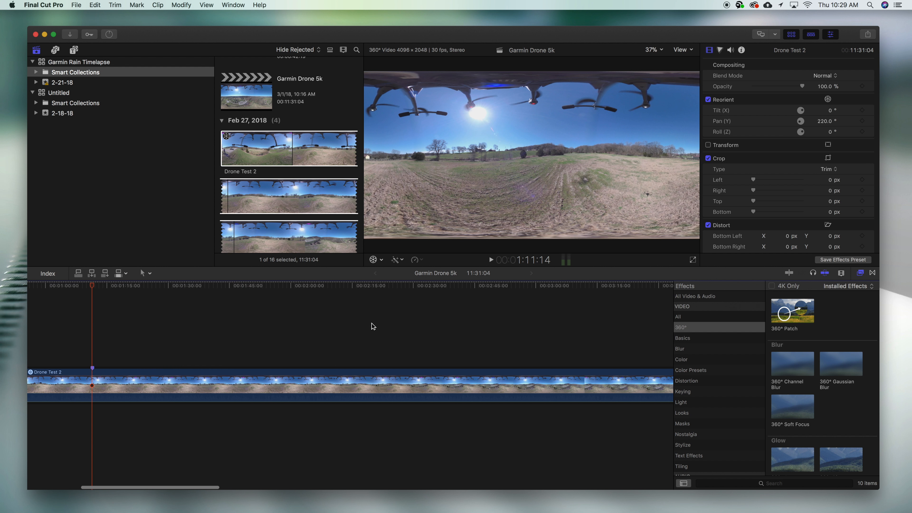
left_click_drag(91, 285, 150, 289)
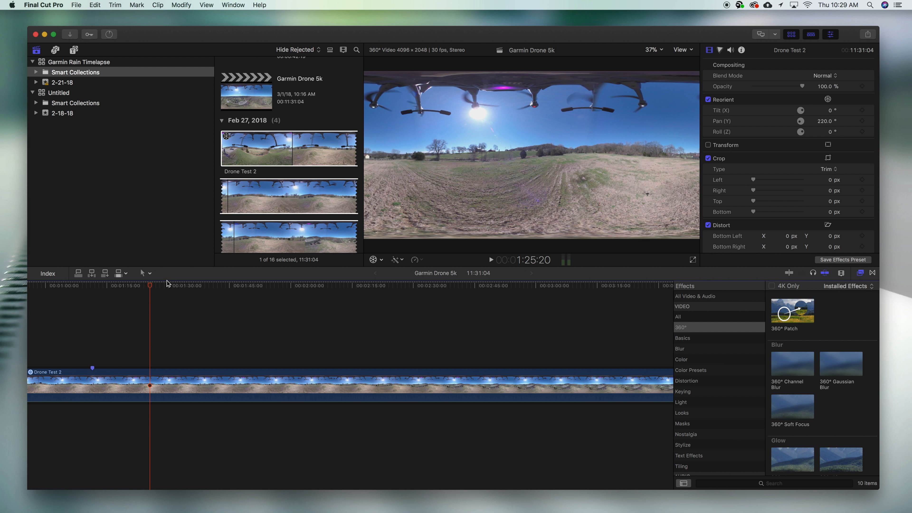
left_click(131, 5)
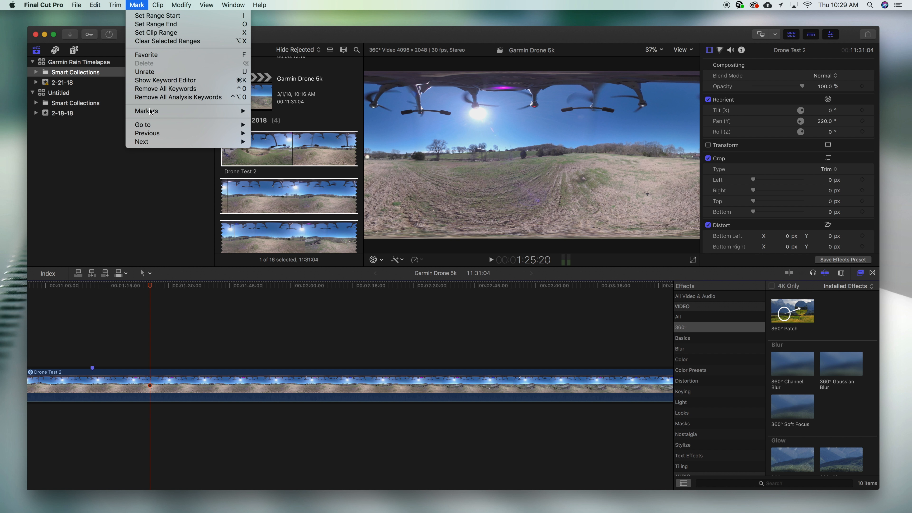
mouse_move(194, 111)
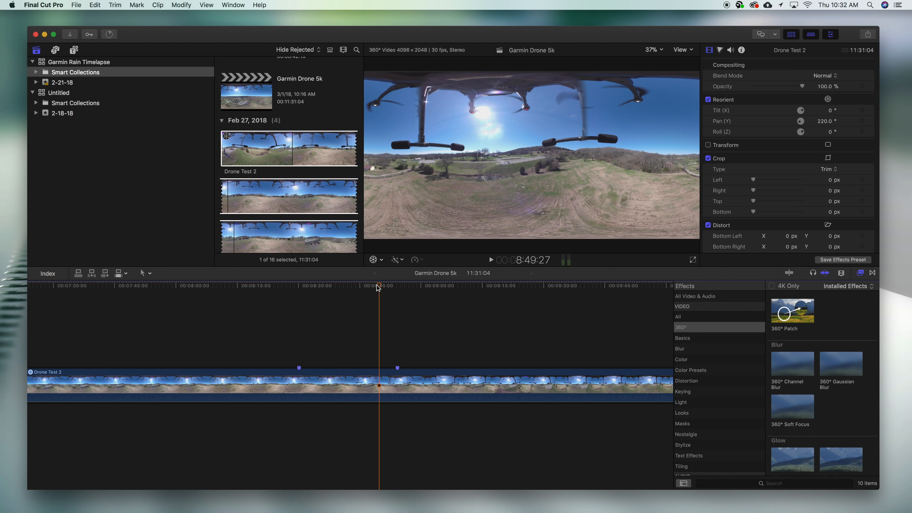
Go back through the marked points and park the playhead on the marker at 4:47:18
left_click_drag(376, 289, 298, 291)
scroll(264, 346, "left", 15)
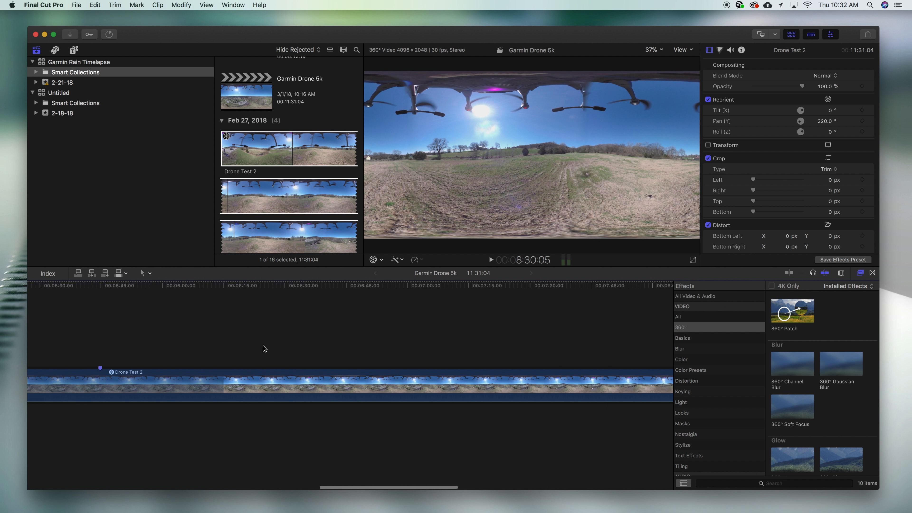
left_click(360, 291)
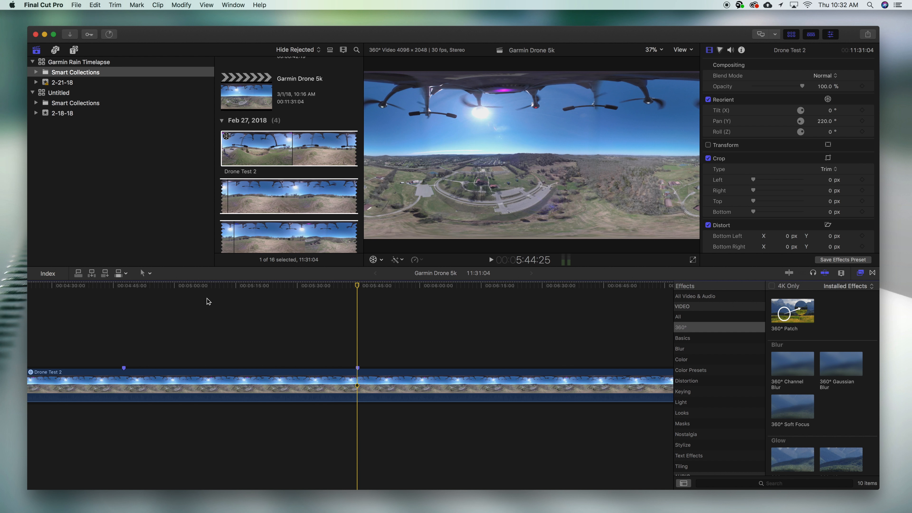
left_click(120, 290)
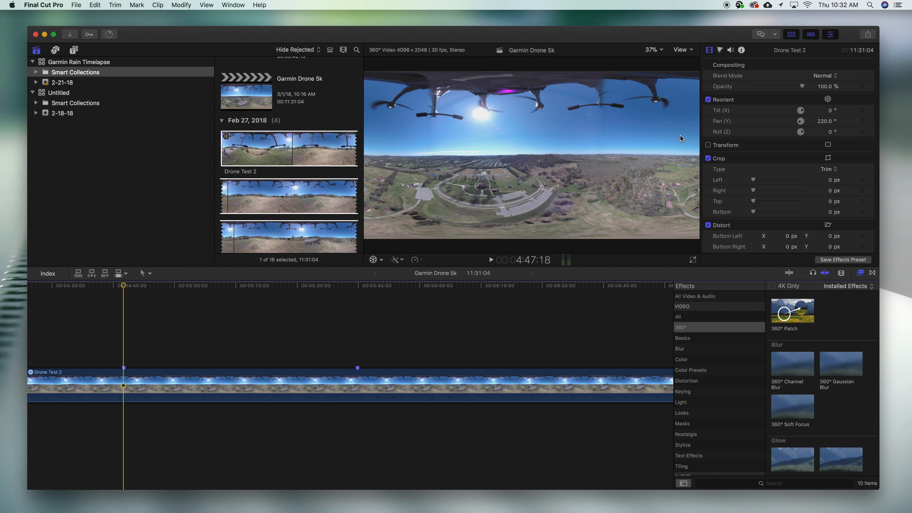
scroll(309, 302, "left", 5)
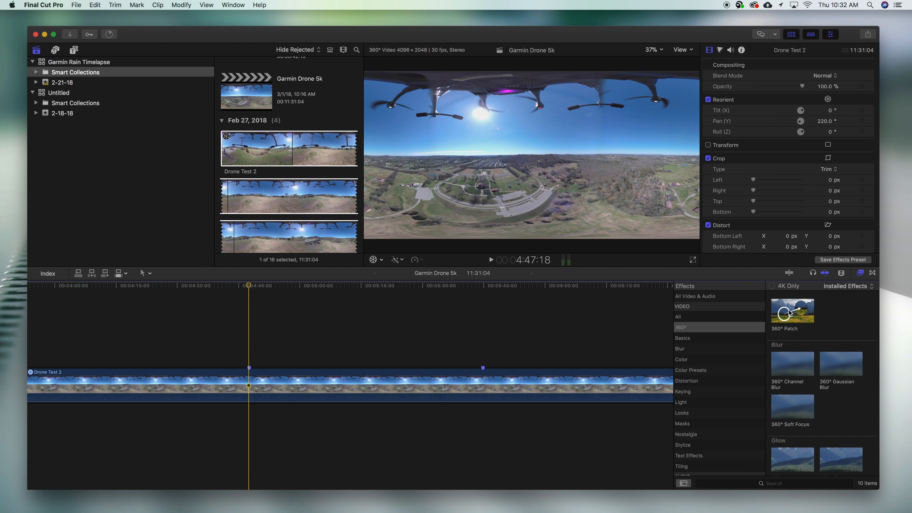
Try the 360° Patch effect on the clip with patch region Zenith (Top) and source radius 503, and delete the effect
left_click_drag(790, 314, 312, 381)
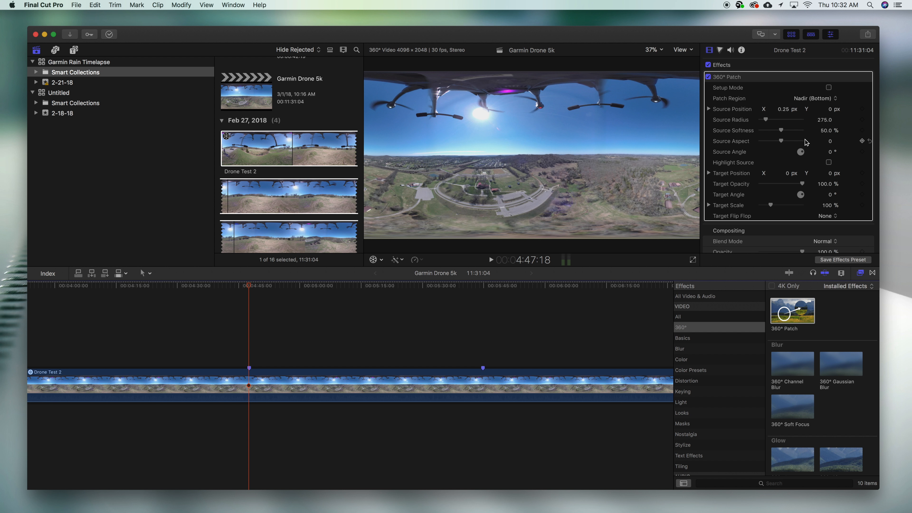
left_click(834, 99)
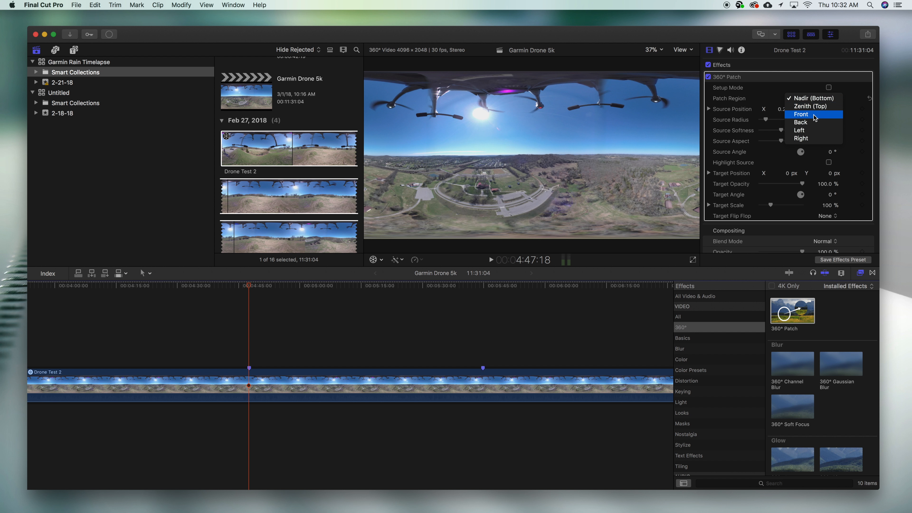
left_click(826, 104)
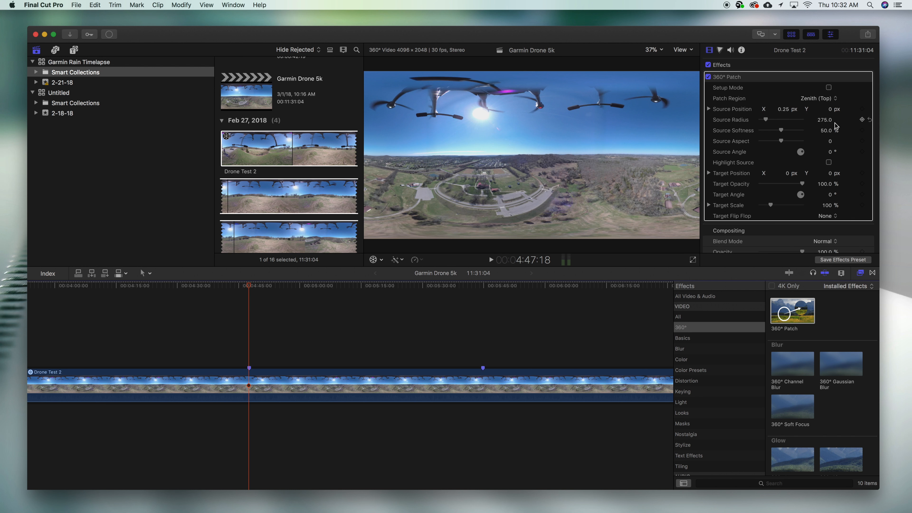
mouse_move(769, 120)
left_mouse_down()
mouse_move(780, 121)
mouse_move(759, 124)
mouse_move(771, 123)
left_mouse_up()
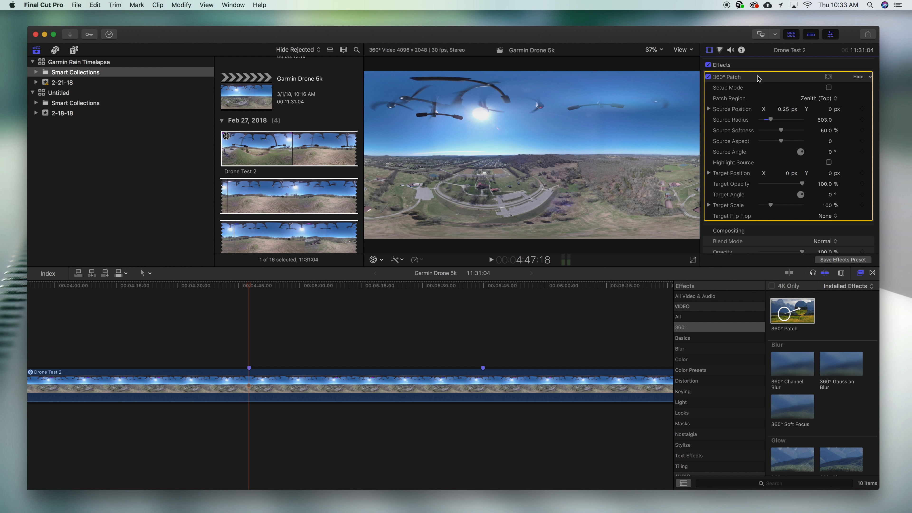
key("Delete")
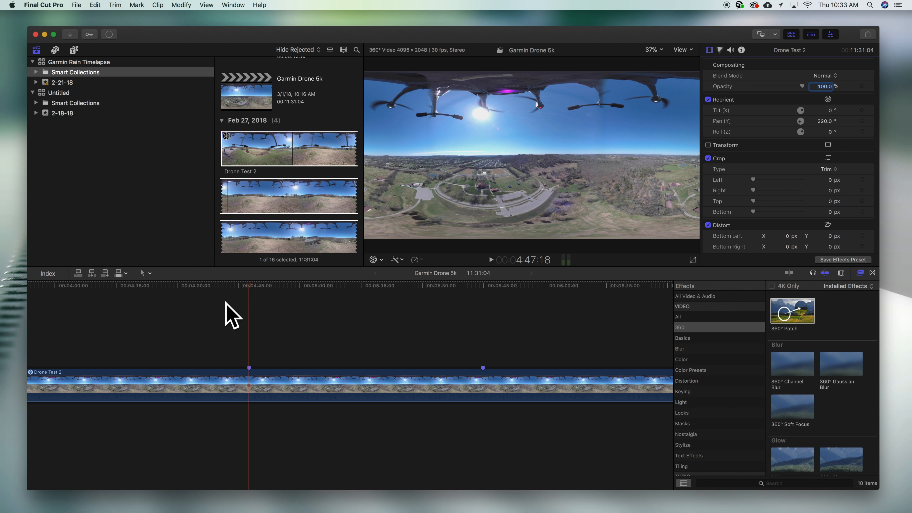
Export the current frame as a JPEG image named Garmin Drone 5k to the Desktop
left_click(871, 36)
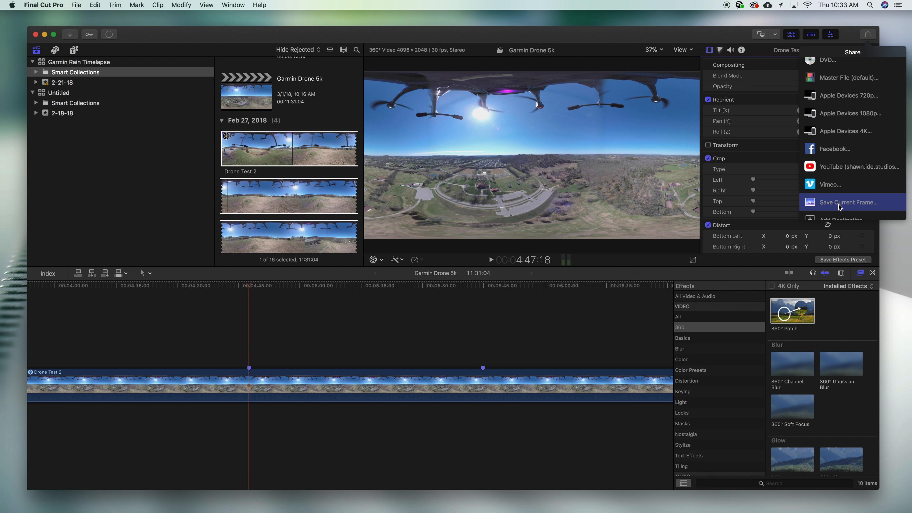
left_click(839, 204)
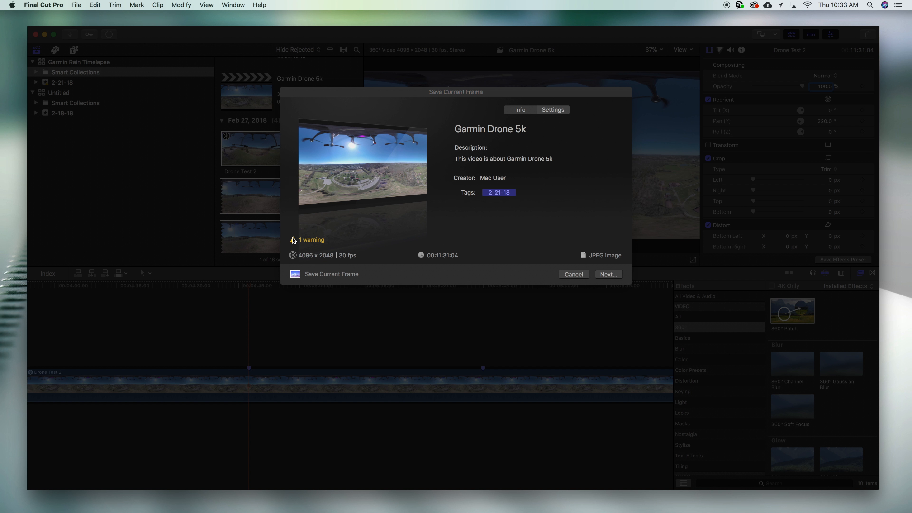
left_click(608, 274)
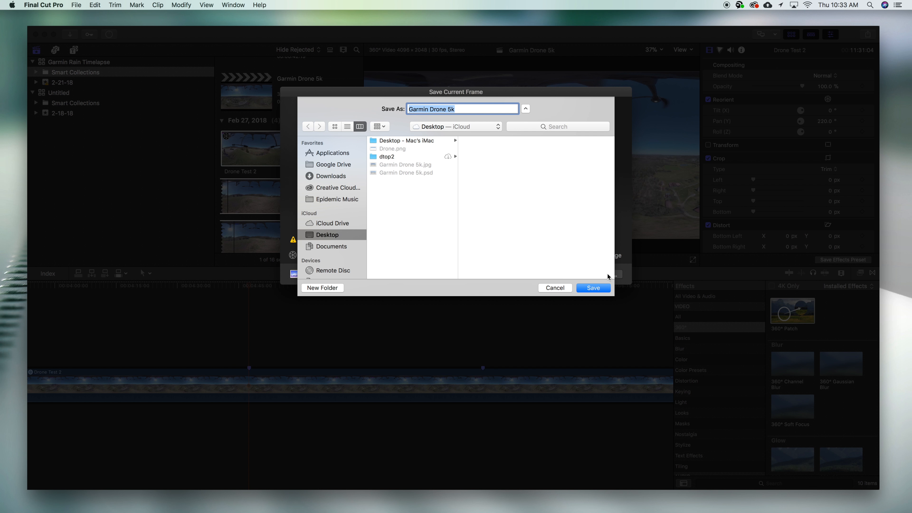
left_click(597, 290)
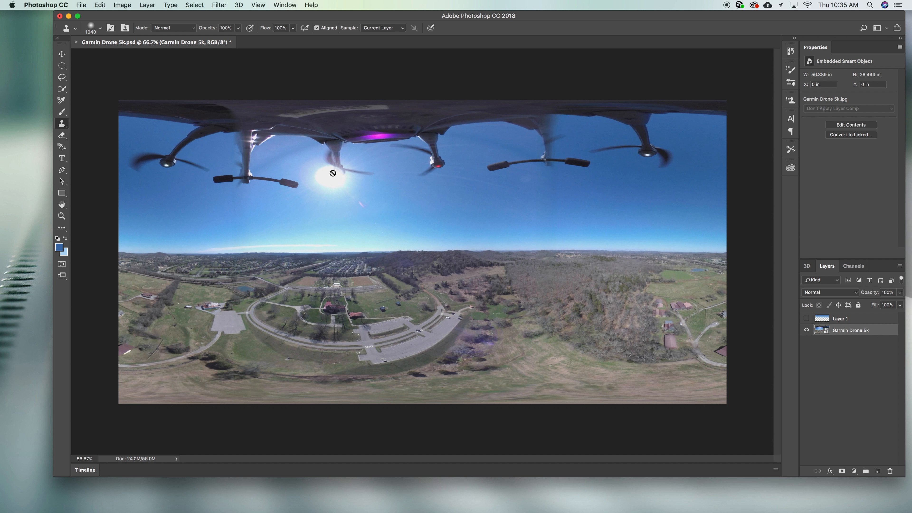
In Photoshop, add a new layer above the frame and pick sky colours: foreground #84c3ee and background #3163a2
left_click(879, 471)
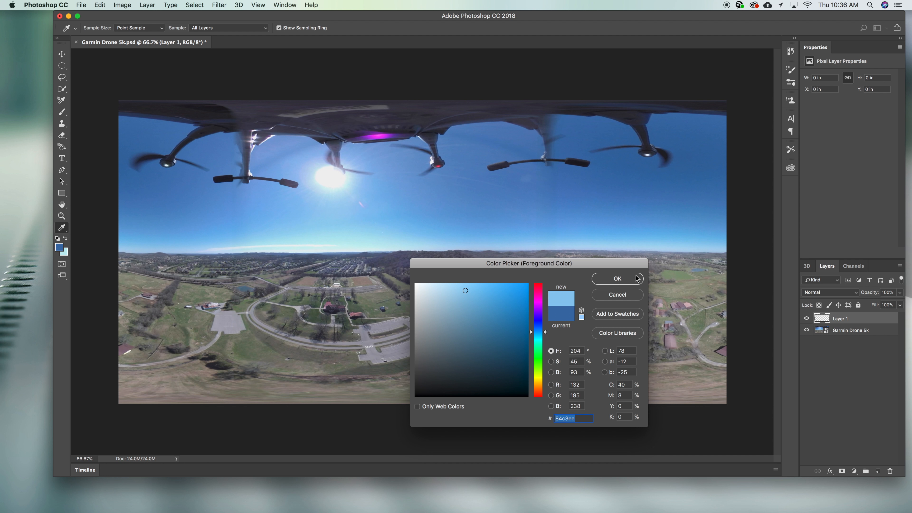
left_click(617, 278)
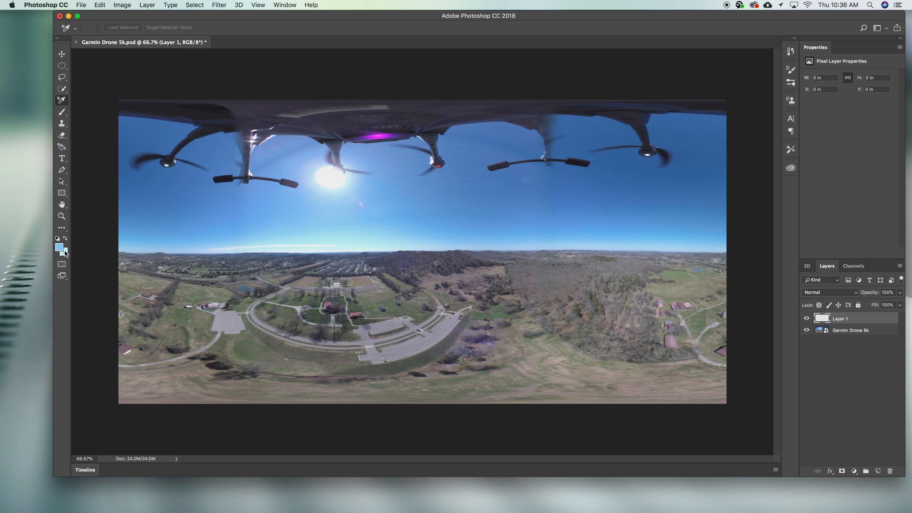
left_click(66, 253)
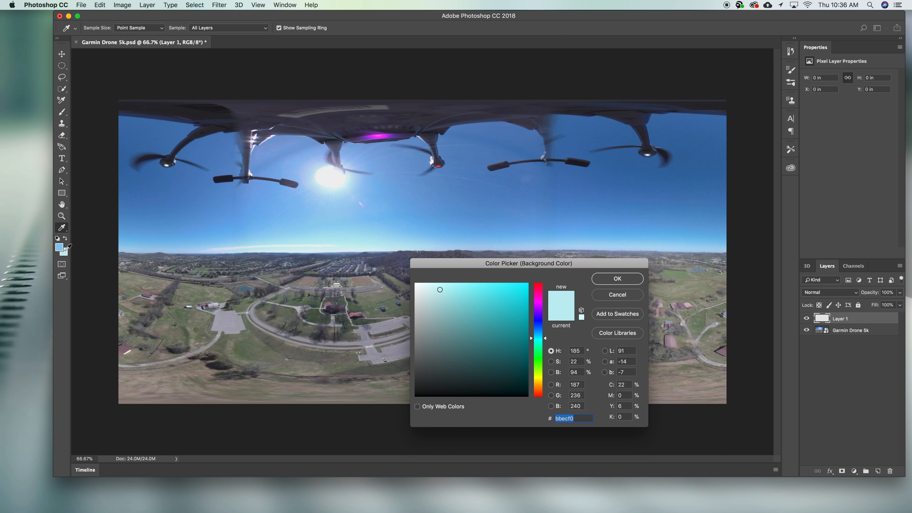
left_click(674, 117)
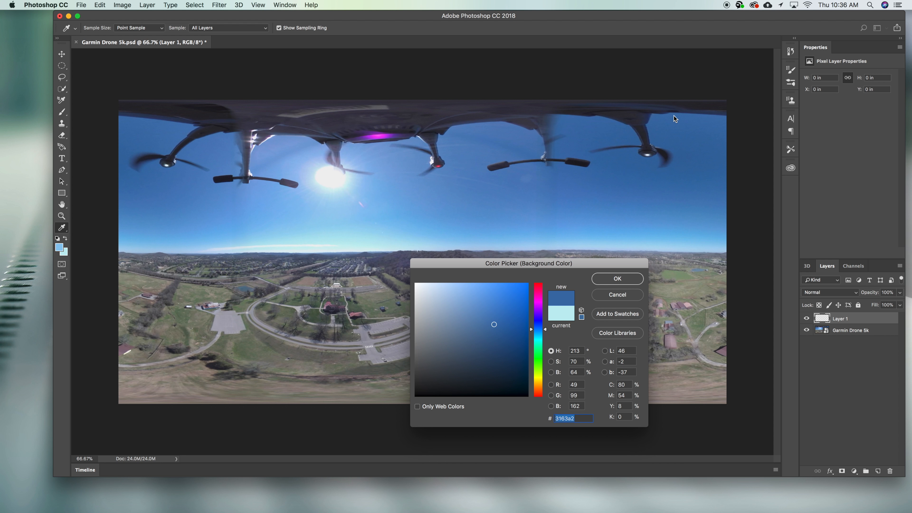
left_click(623, 280)
Fill Layer 1 with a linear gradient from just above the horizon up to the image's top edge, and lower its opacity to 73%
right_click(62, 227)
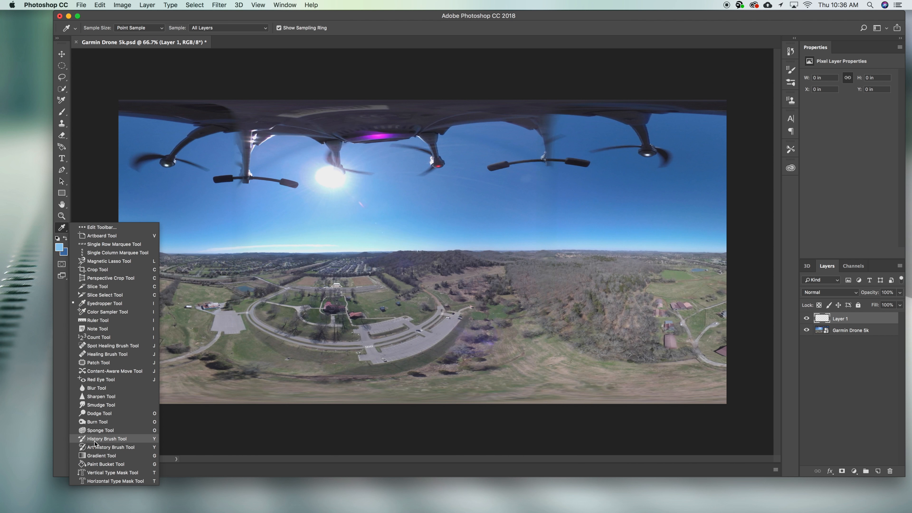
left_click(100, 453)
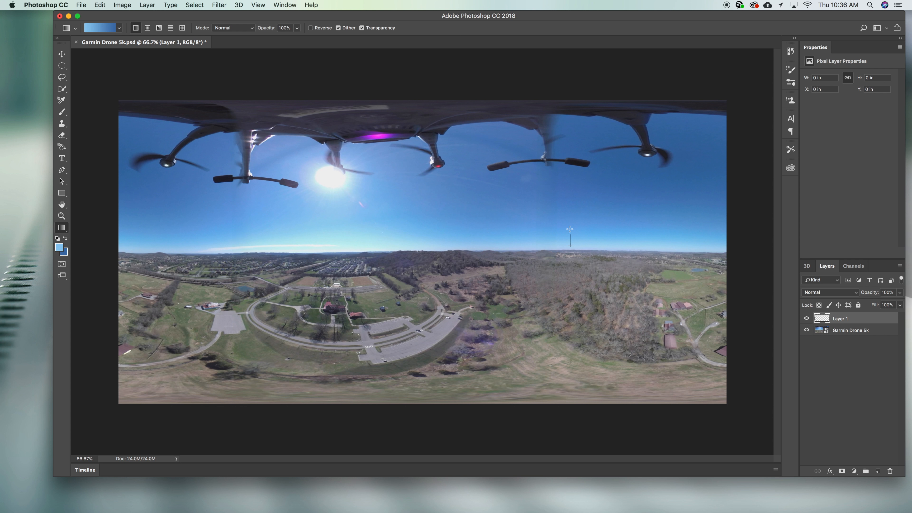
left_click_drag(570, 229, 558, 101)
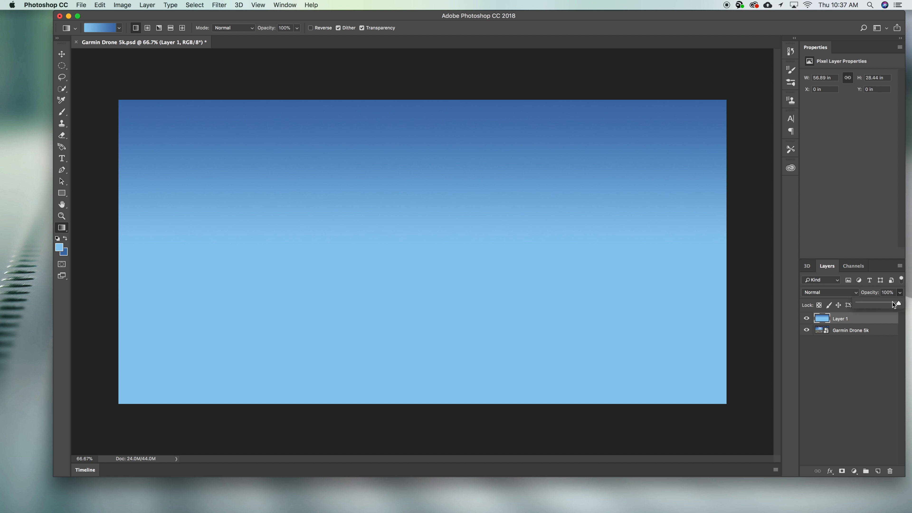
left_click(900, 293)
left_click_drag(900, 303, 888, 303)
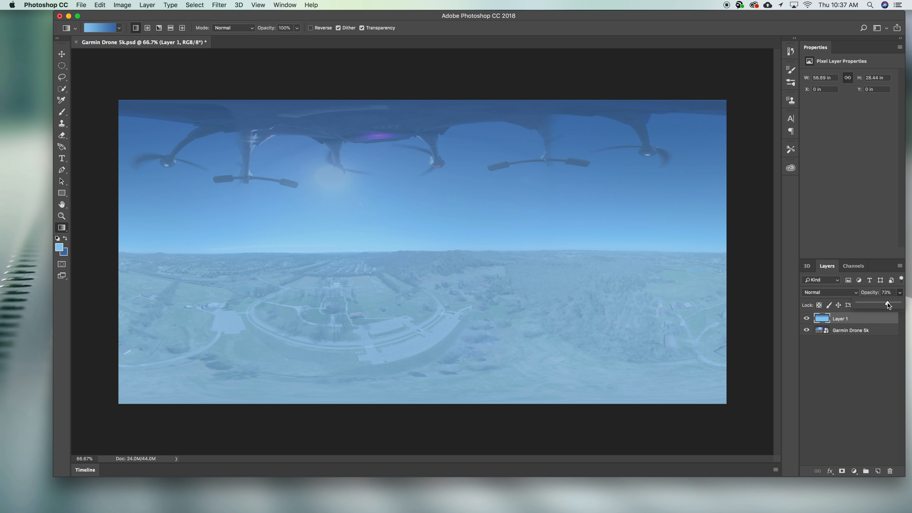
Erase the blue gradient on Layer 1 from the whole landscape below the horizon with a soft 1400 px eraser
left_click(61, 135)
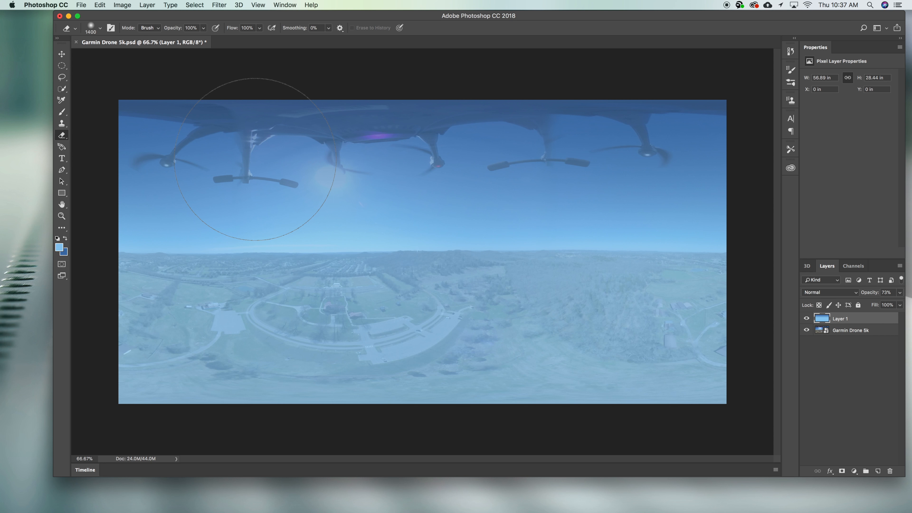
left_click(99, 28)
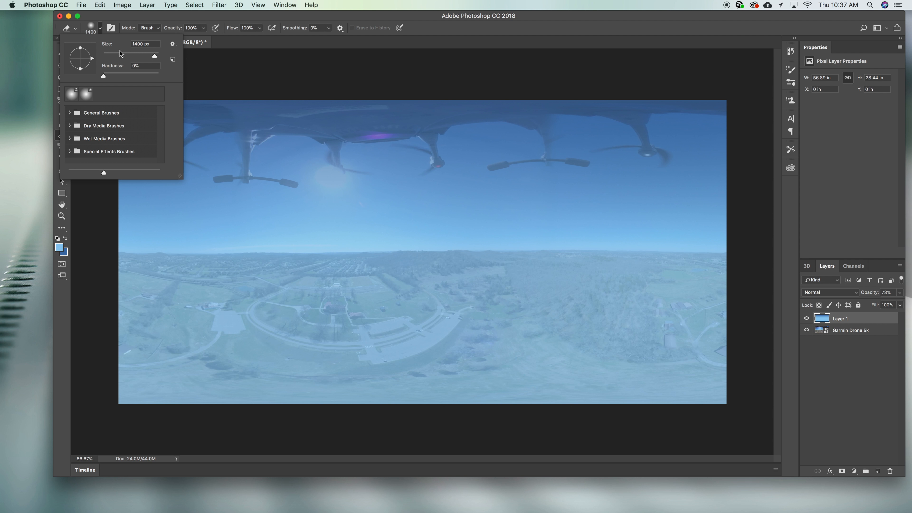
left_click(695, 373)
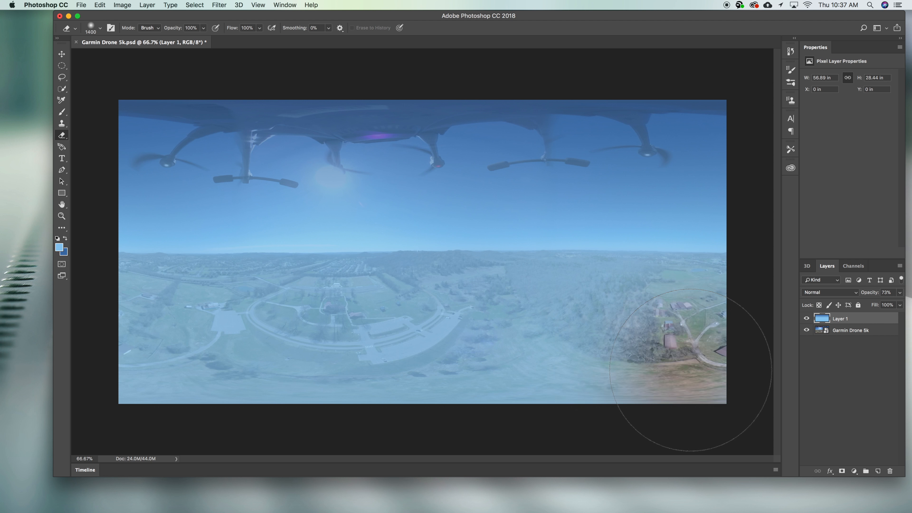
mouse_move(696, 369)
left_mouse_down()
mouse_move(485, 388)
mouse_move(205, 387)
mouse_move(165, 354)
left_mouse_up()
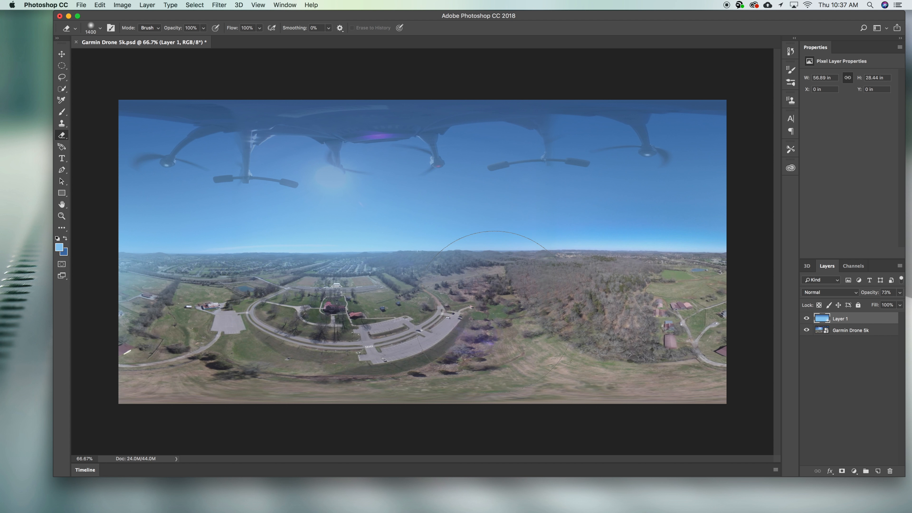
left_click_drag(482, 312, 186, 306)
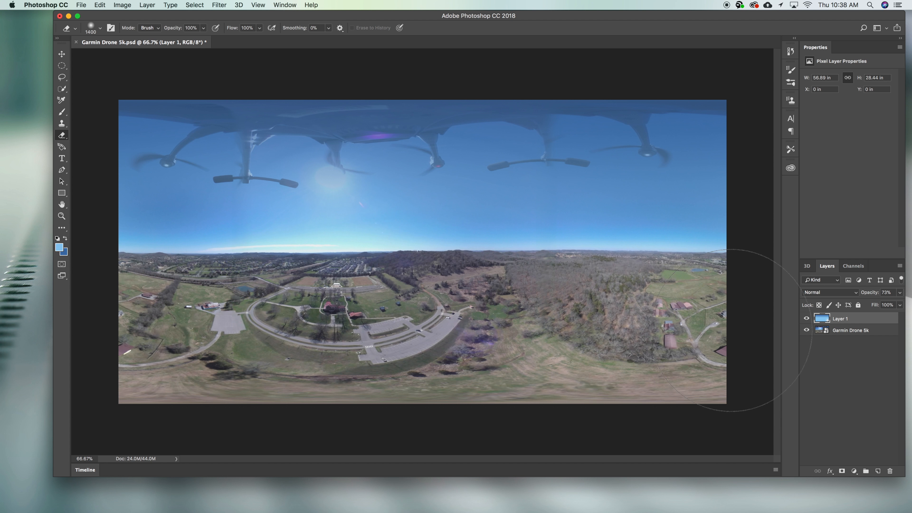
left_click_drag(190, 359, 149, 347)
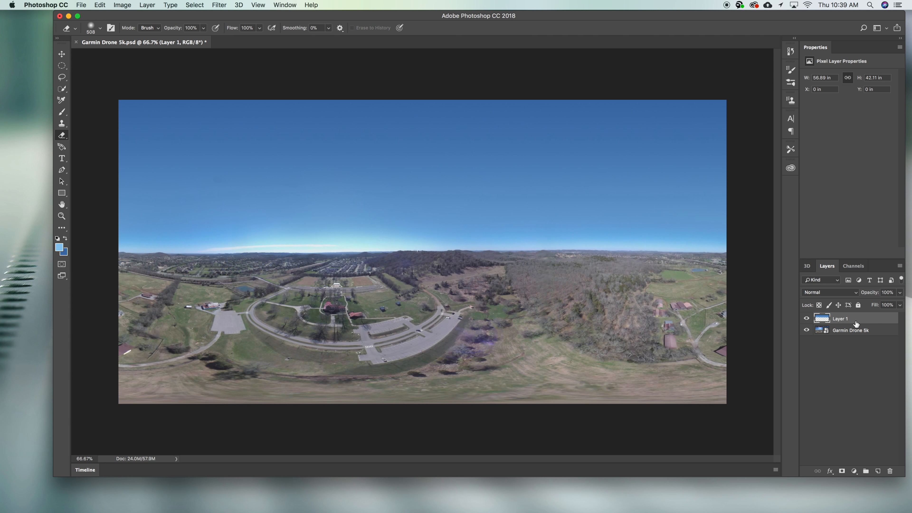
Hide Layer 1 and sample the sun's centre in the original frame as foreground colour #eeeeee
left_click(809, 319)
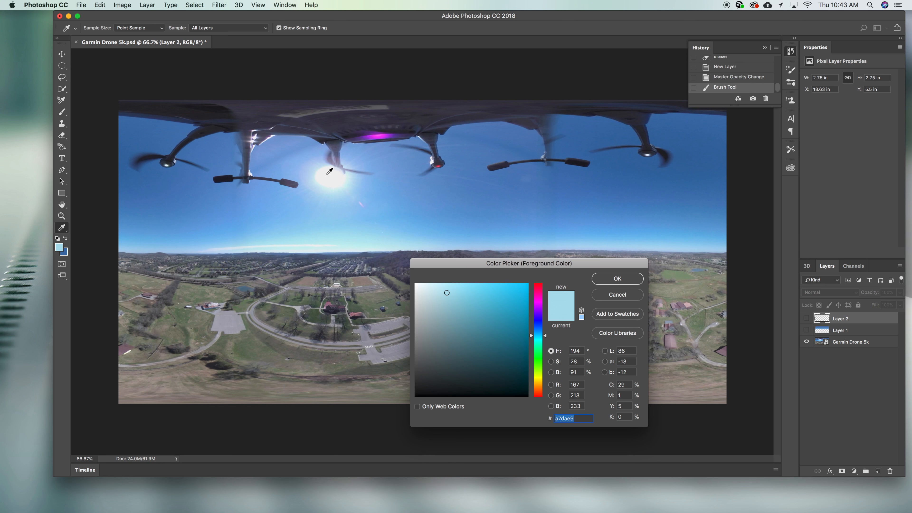
left_click(329, 178)
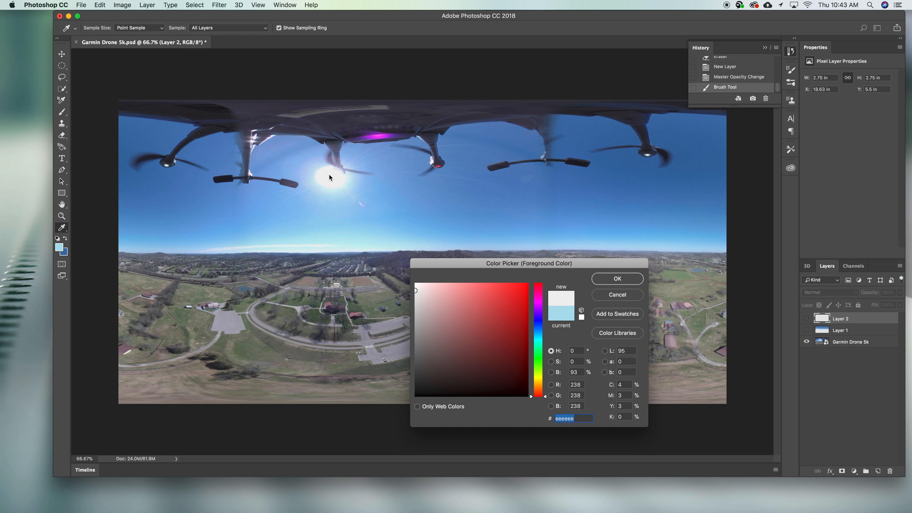
left_click(614, 279)
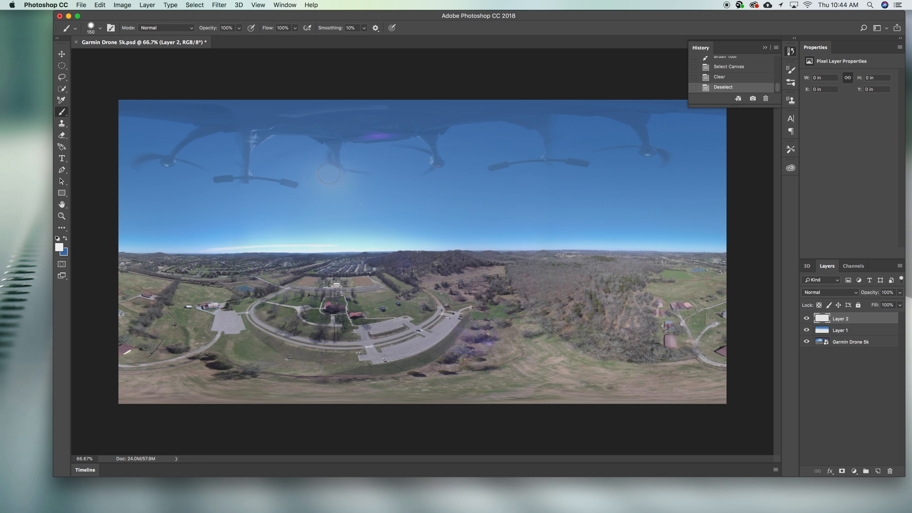
Paint a light blue glow on Layer 4 between the sun and the horizon with a soft 1400 px brush
left_click(101, 28)
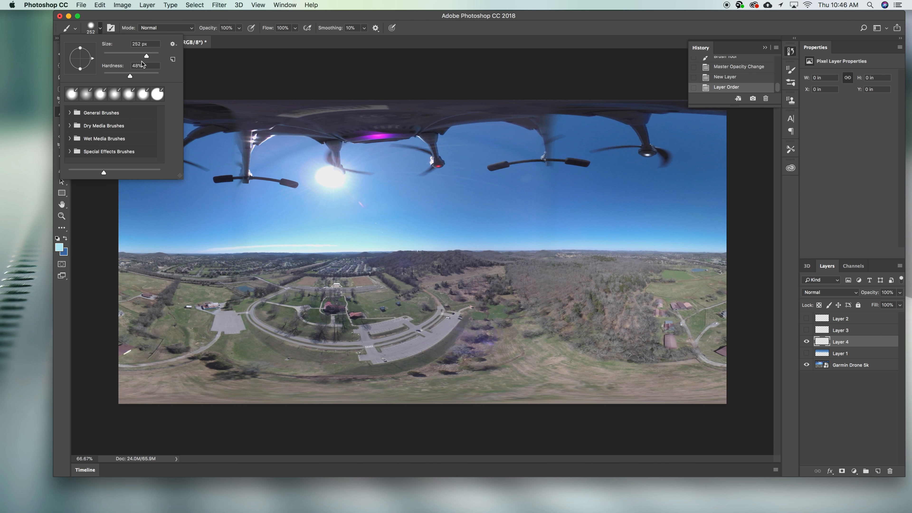
left_click_drag(130, 79, 104, 79)
left_click_drag(152, 56, 155, 56)
key("Return")
left_click(338, 223)
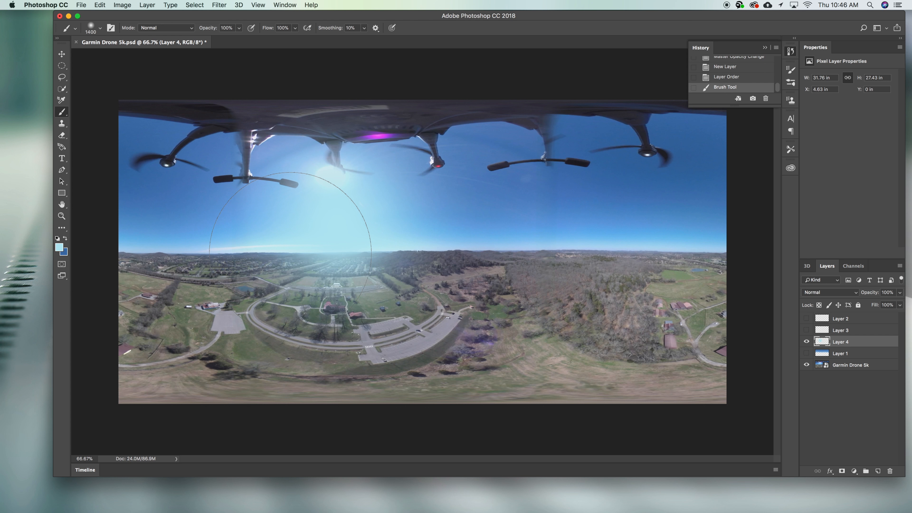
left_click(297, 252)
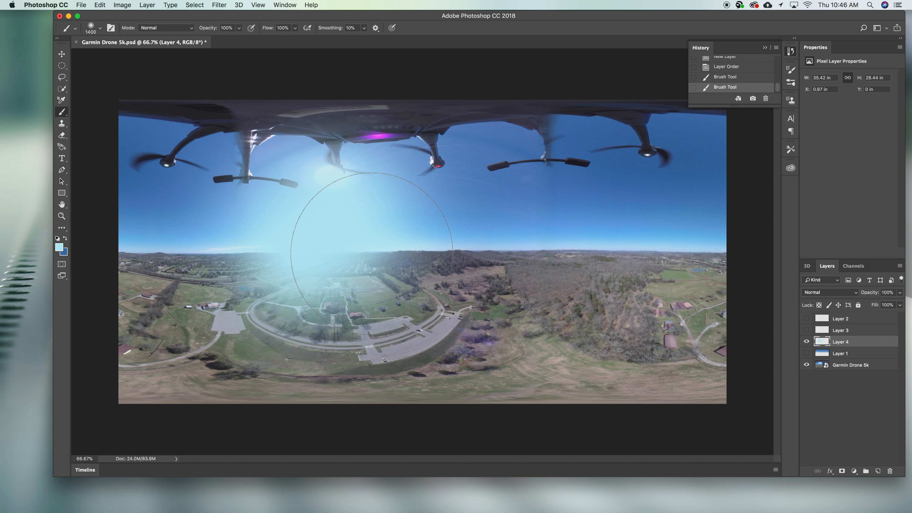
left_click(372, 253)
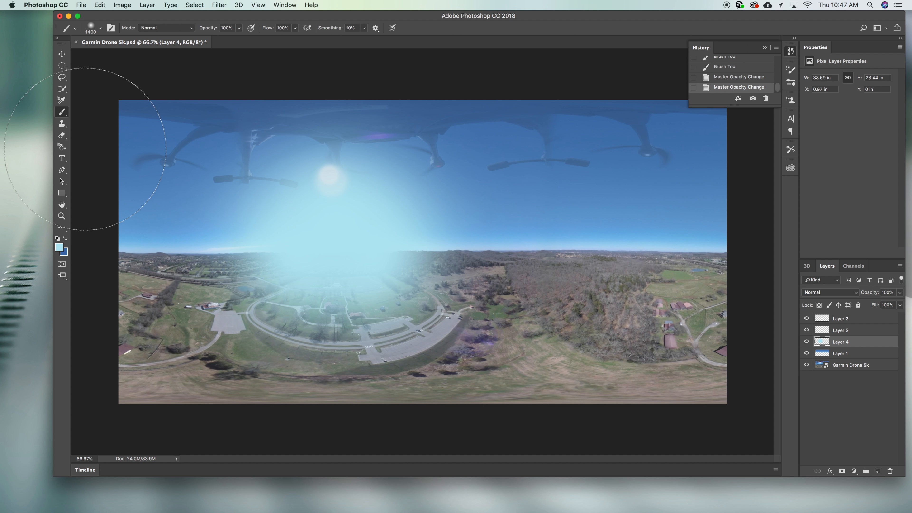
Erase the part of Layer 4's light blue glow that spills over the landscape, using a 508 px eraser with 0% hardness
key("e")
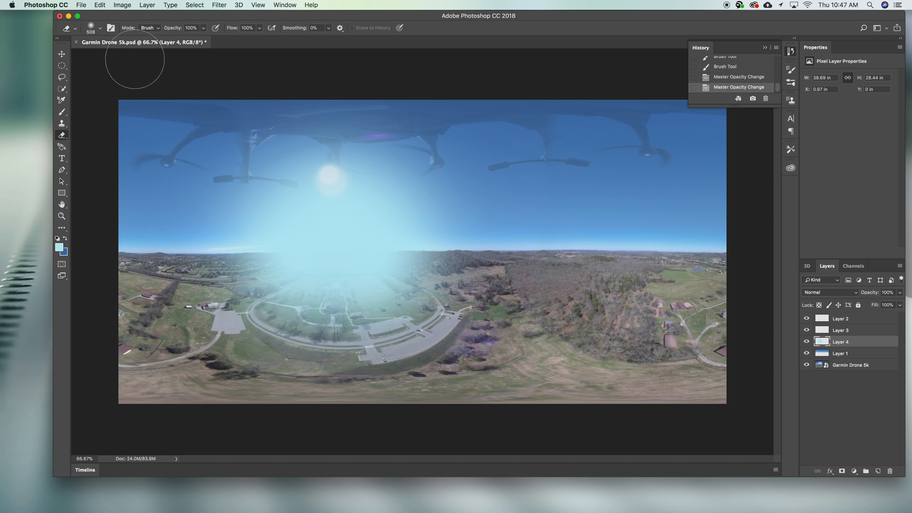
left_click(100, 29)
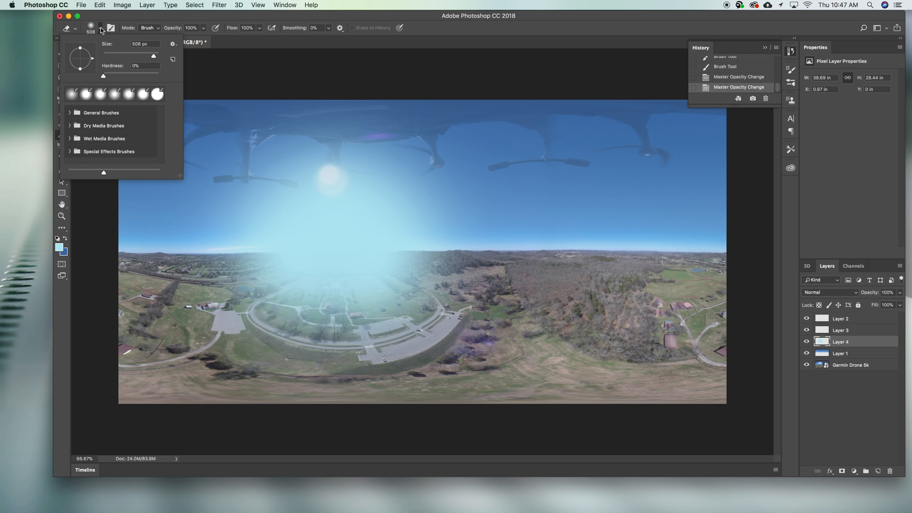
left_click(391, 325)
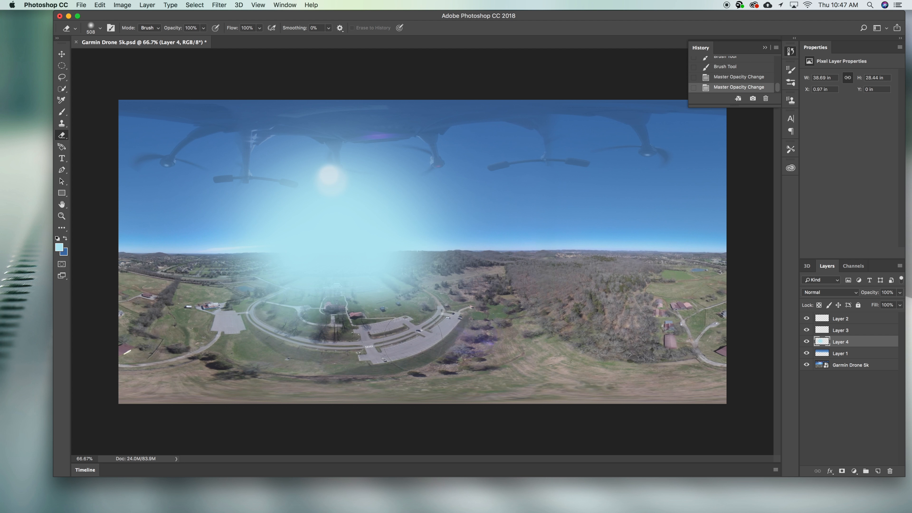
left_click_drag(413, 341, 323, 316)
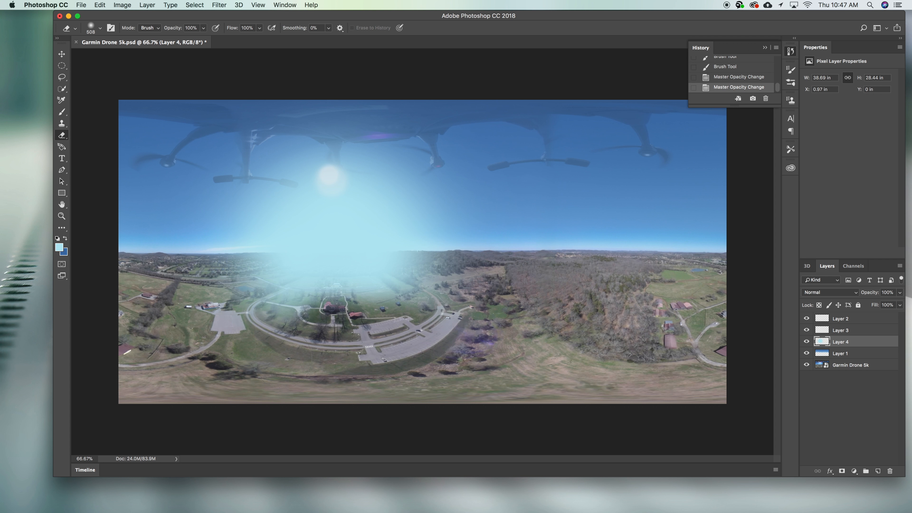
left_click_drag(282, 358, 216, 332)
mouse_move(449, 284)
left_mouse_down()
mouse_move(283, 251)
mouse_move(215, 273)
left_mouse_up()
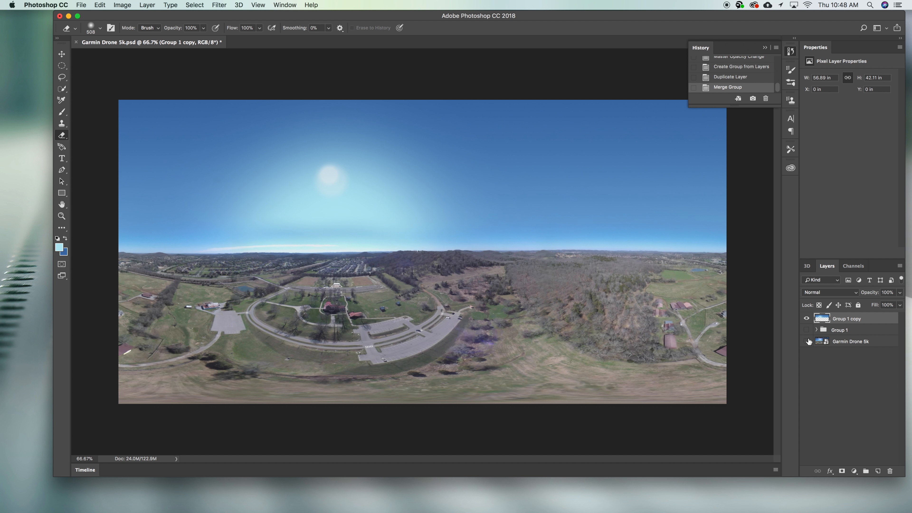
Hide the Garmin Drone 5k layer and turn the Group 1 copy layer into a spherical panorama layer
left_click(807, 341)
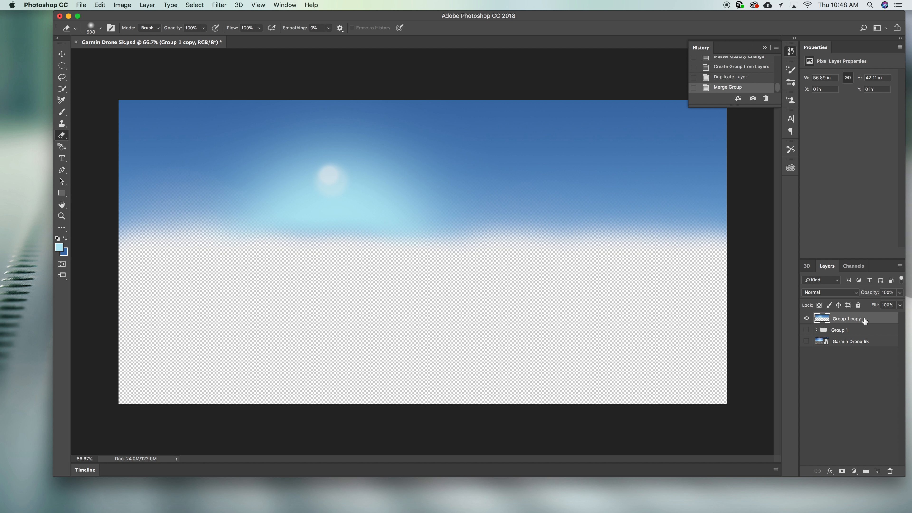
left_click(239, 5)
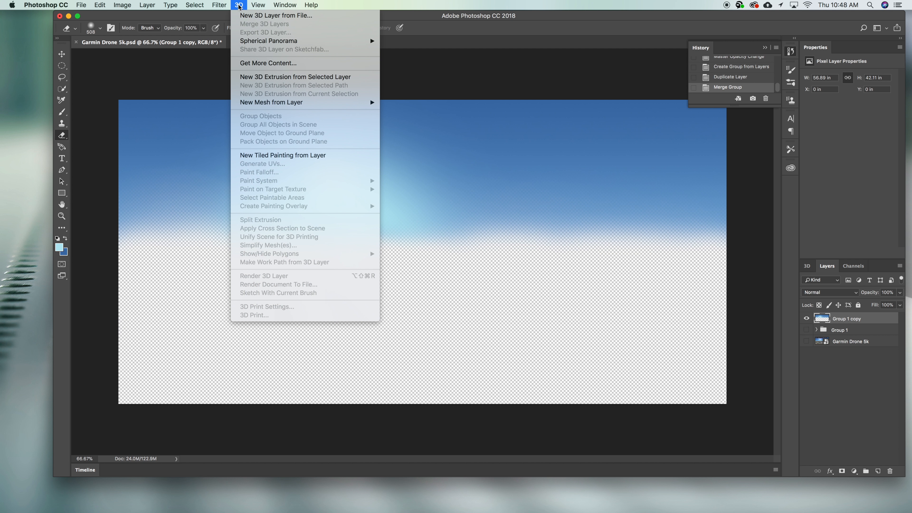
mouse_move(273, 43)
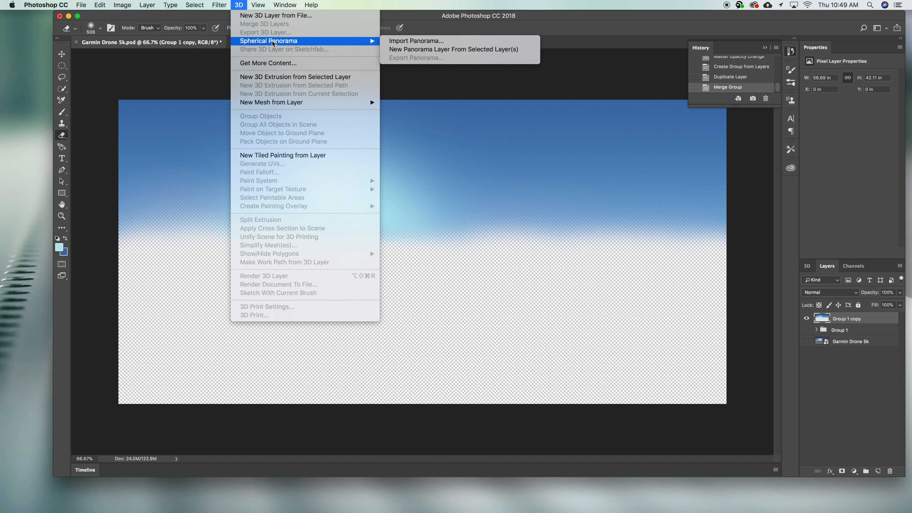
left_click(423, 50)
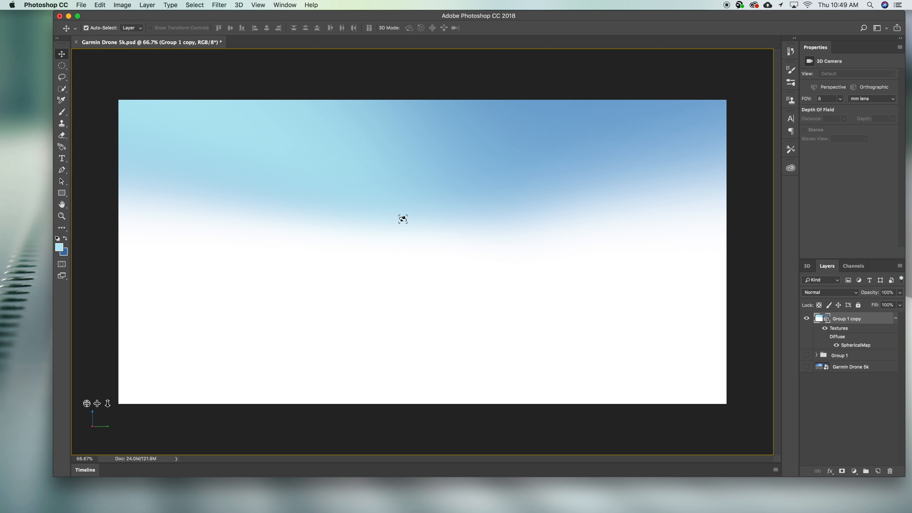
Clone-stamp over the vertical seam in the panorama's sky and erase its lower end with the soft 1400 px eraser
left_click_drag(424, 213, 424, 275)
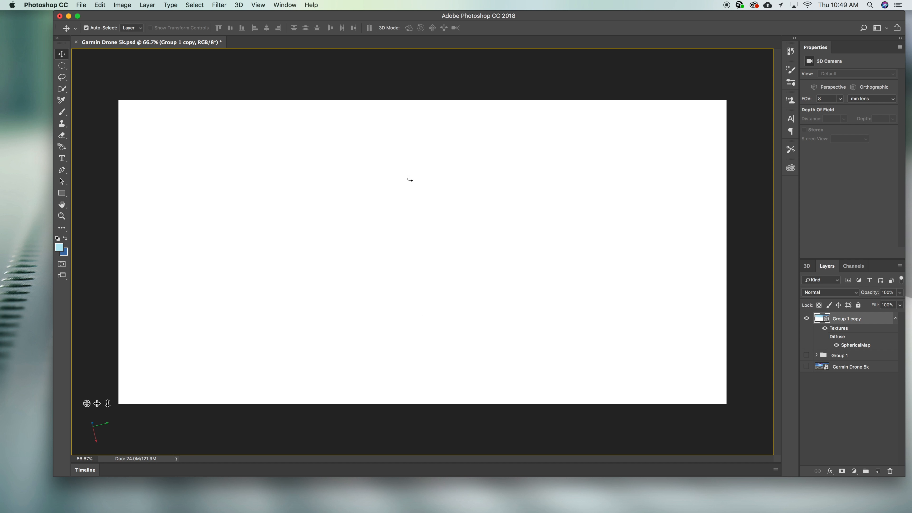
left_click_drag(409, 179, 626, 150)
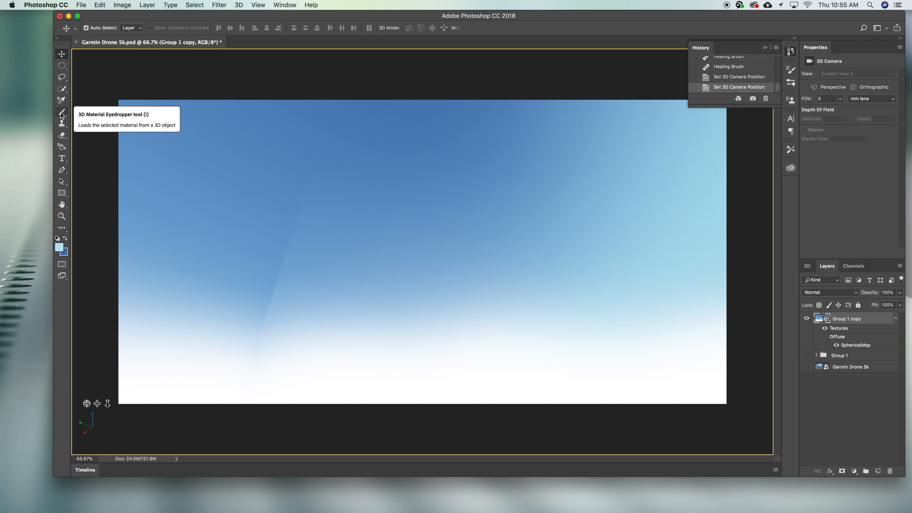
left_click(66, 125)
left_click(68, 128)
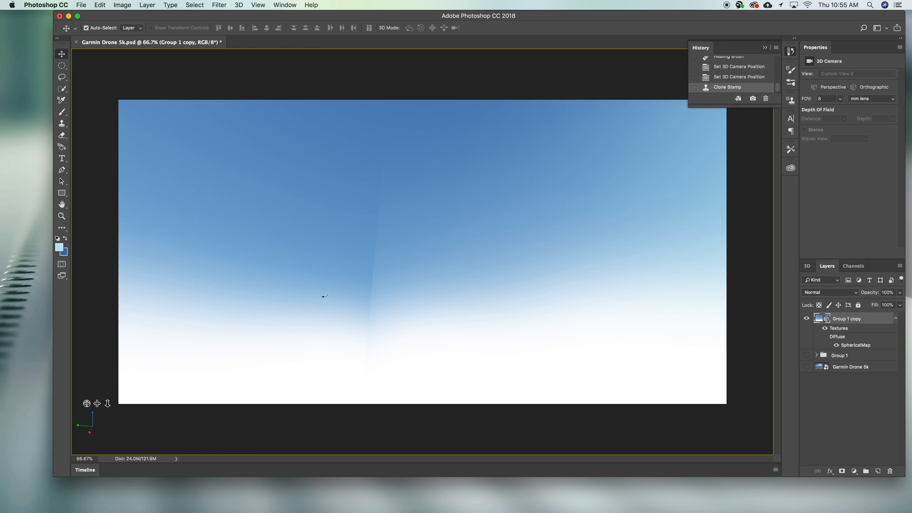
mouse_move(322, 297)
left_mouse_down()
mouse_move(315, 294)
mouse_move(352, 268)
left_mouse_up()
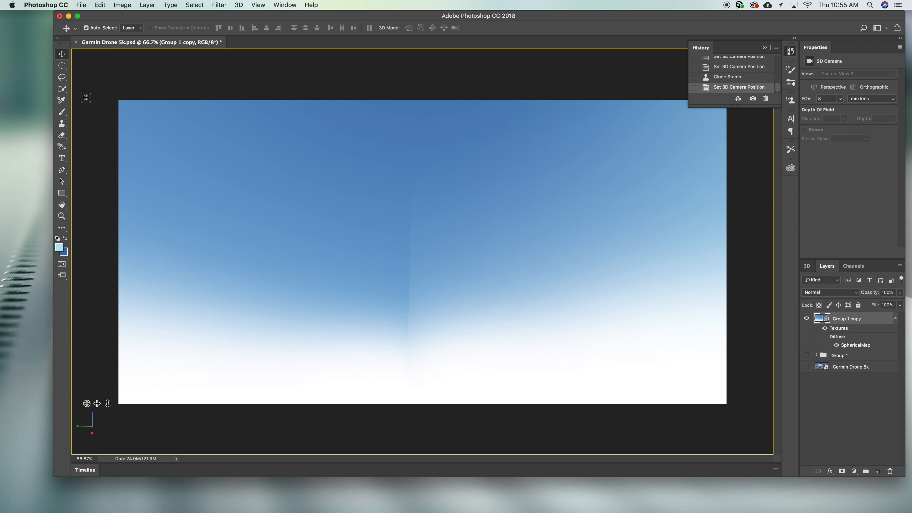
left_click(62, 125)
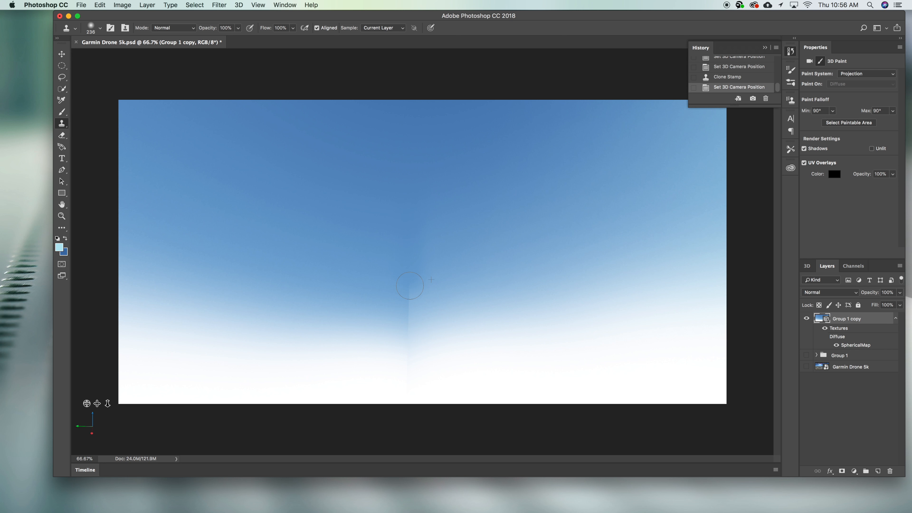
left_click_drag(409, 286, 408, 328)
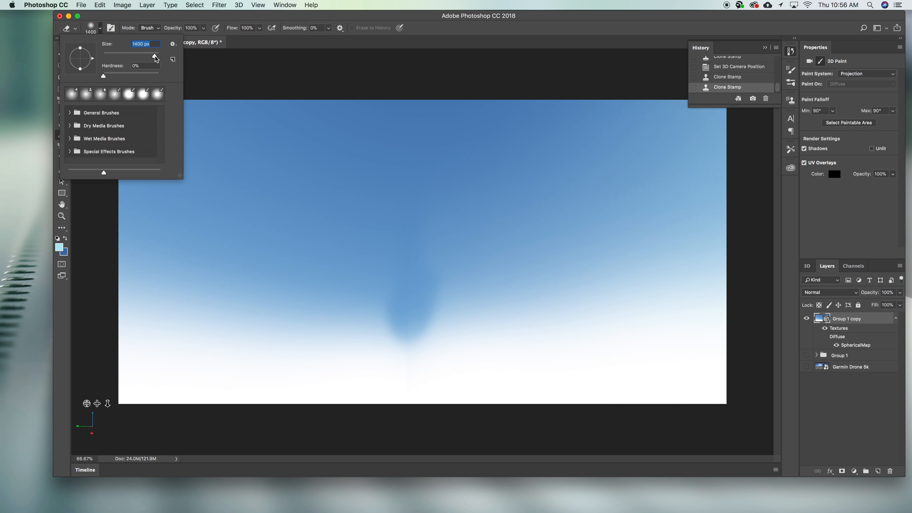
mouse_move(422, 411)
left_mouse_down()
mouse_move(405, 405)
mouse_move(455, 403)
mouse_move(427, 403)
mouse_move(445, 414)
mouse_move(495, 322)
left_mouse_up()
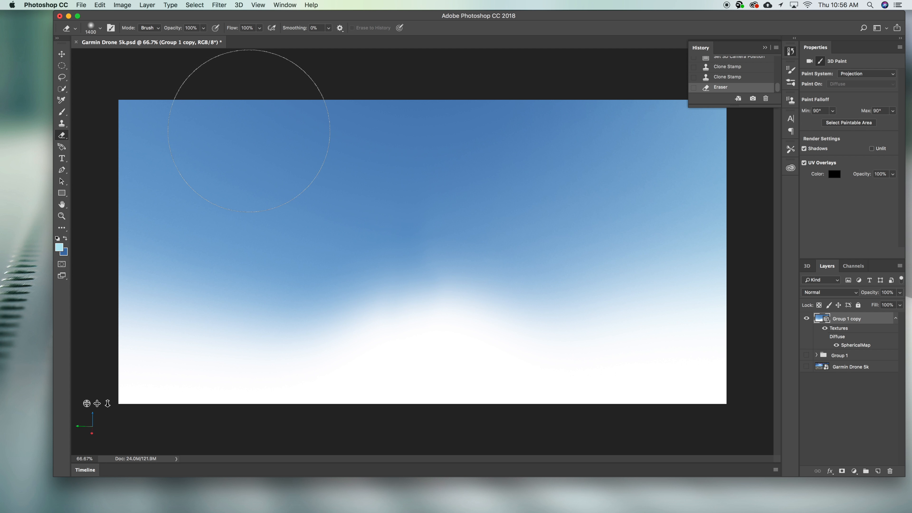
Export the spherical panorama to the Desktop in PNG format, reusing the file name Drone.png
left_click(239, 5)
mouse_move(266, 44)
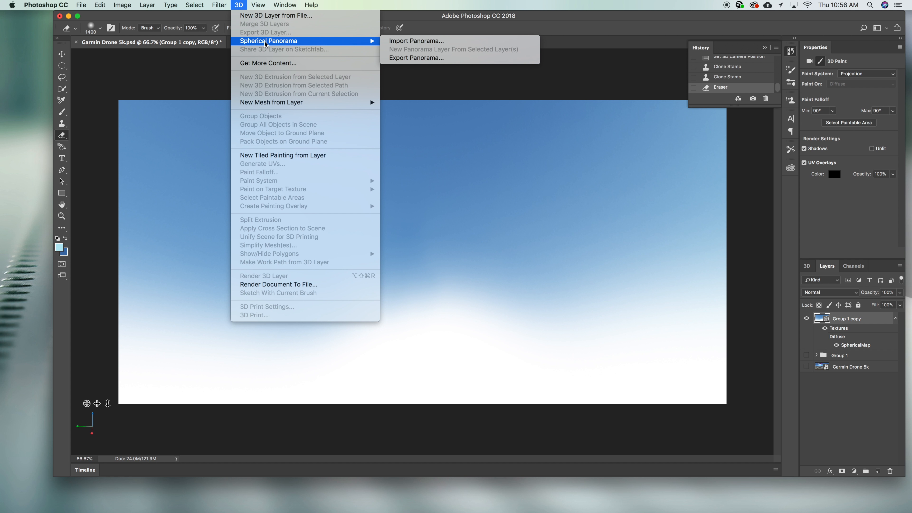
left_click(437, 60)
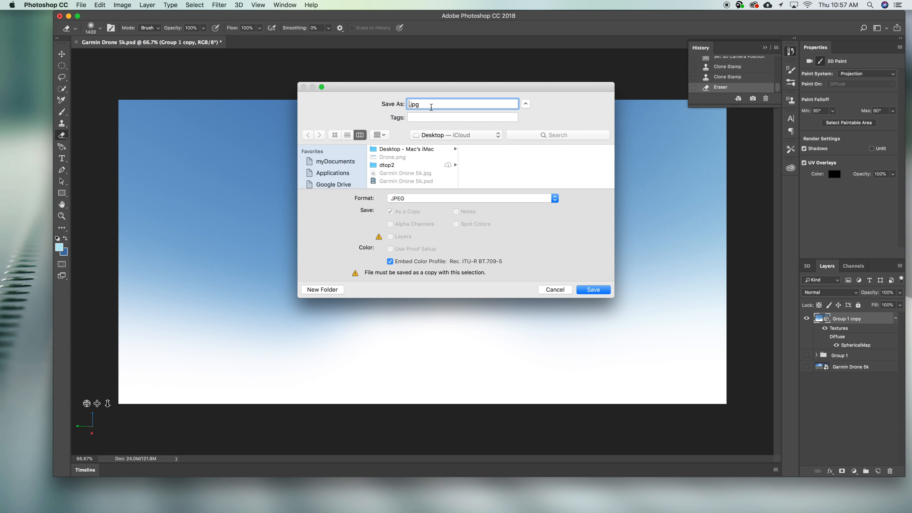
left_click(490, 198)
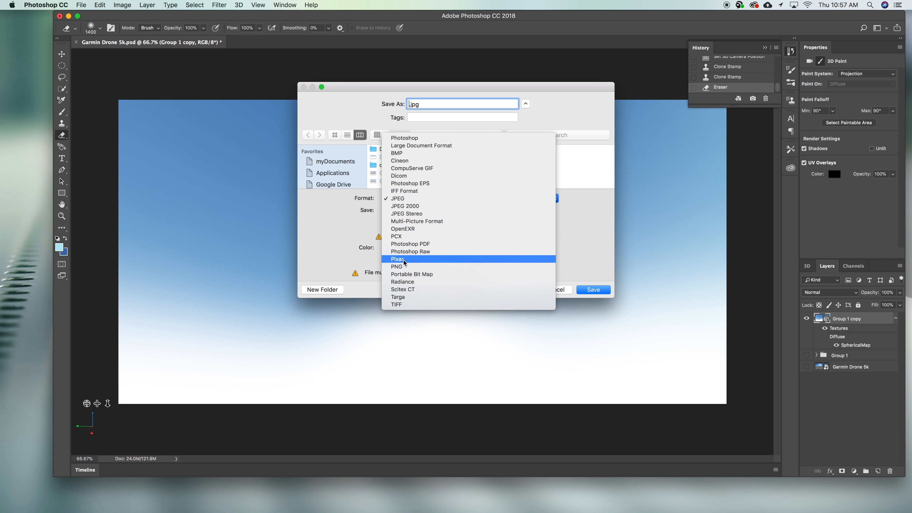
left_click(426, 266)
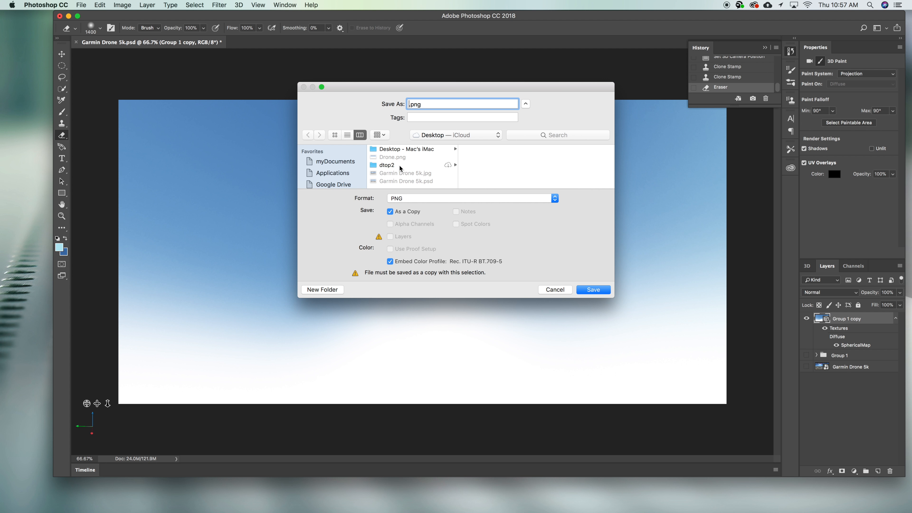
left_click(400, 158)
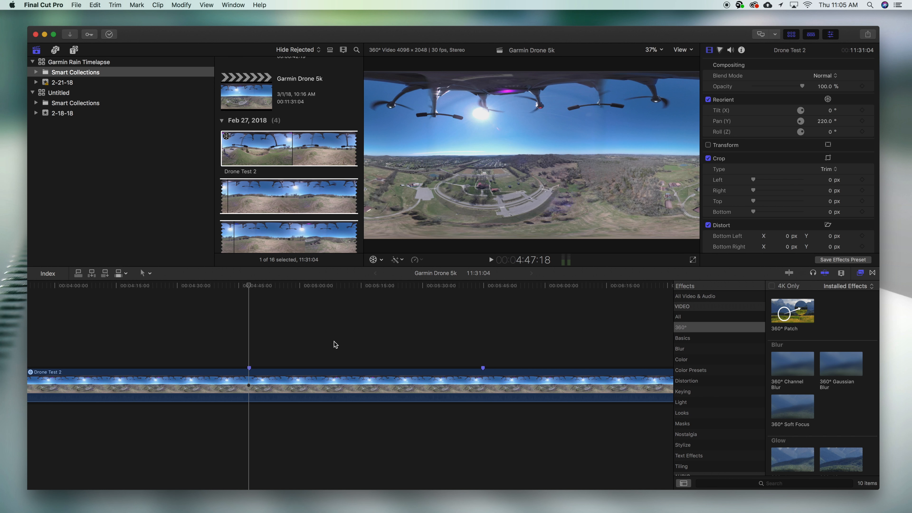
Move the playhead to the second timeline marker, at 1:11:14
scroll(334, 344, "left", 20)
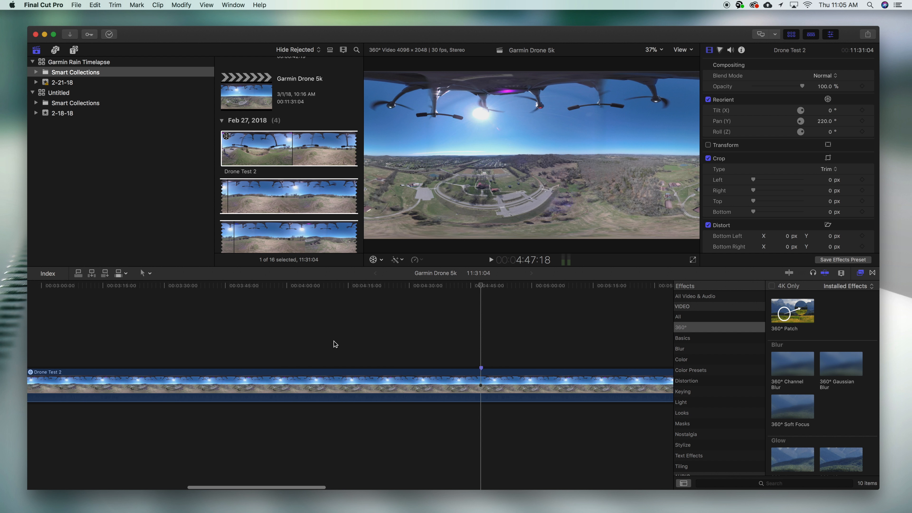
scroll(334, 344, "left", 2)
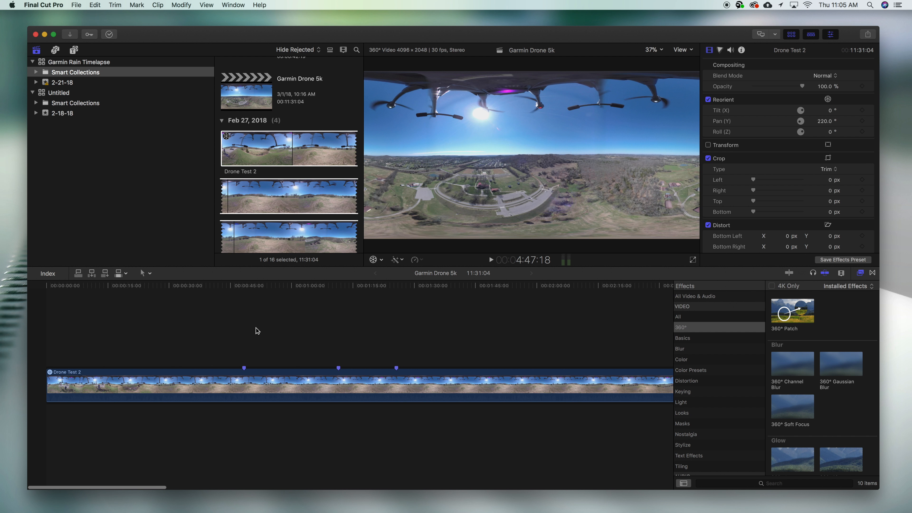
left_click(250, 295)
mouse_move(252, 288)
left_mouse_down()
mouse_move(238, 288)
mouse_move(396, 302)
mouse_move(339, 303)
mouse_move(338, 295)
left_mouse_up()
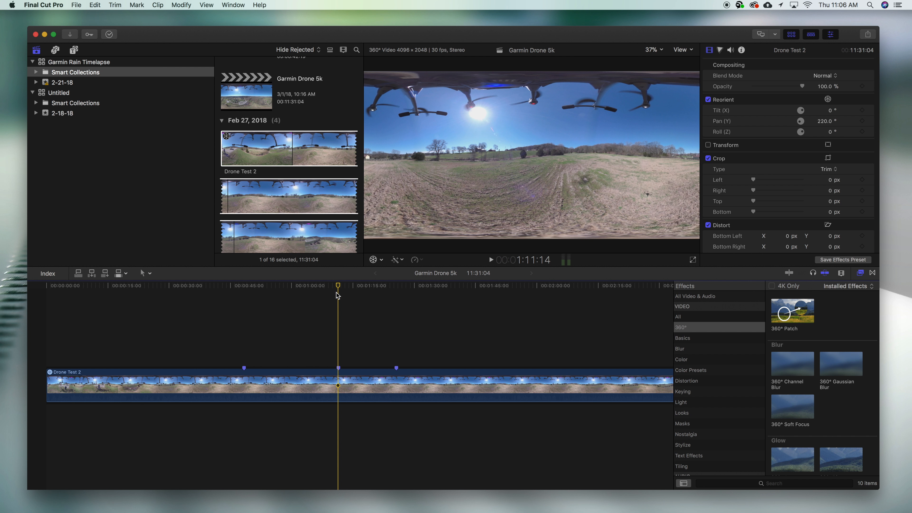
Import Drone.png from the Desktop into the existing event 2-21-18, copying it to the library
left_click(71, 34)
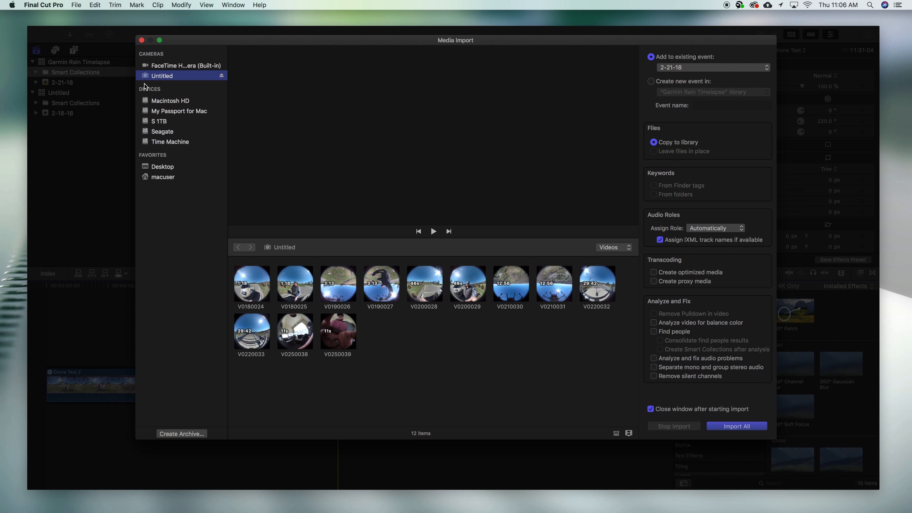
left_click(163, 166)
left_click(277, 327)
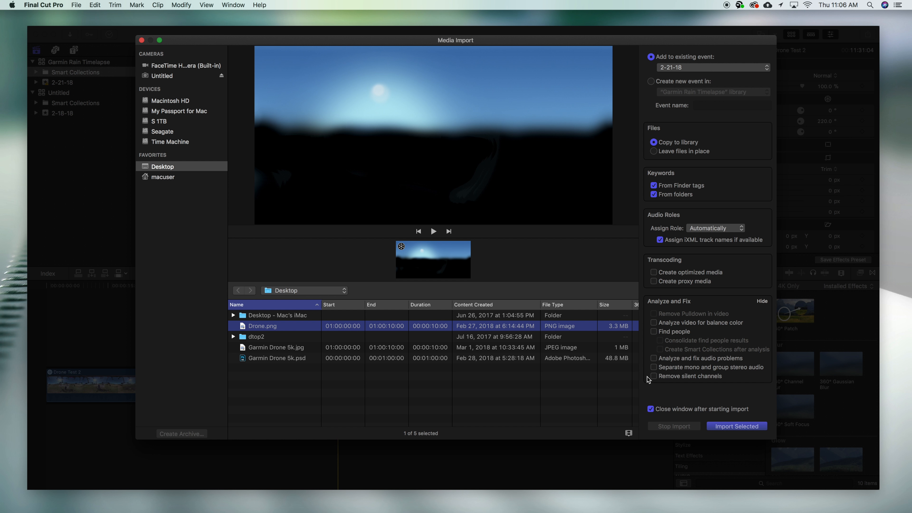
left_click(740, 425)
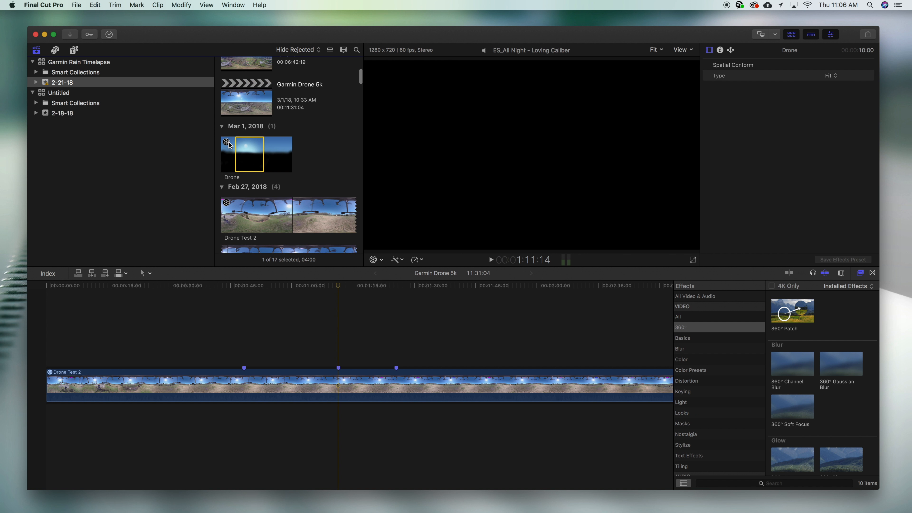
Connect the whole Drone clip above Drone Test 2 at 1:11:14 and extend its end to the marker at 8:30:05
left_click_drag(264, 153, 293, 153)
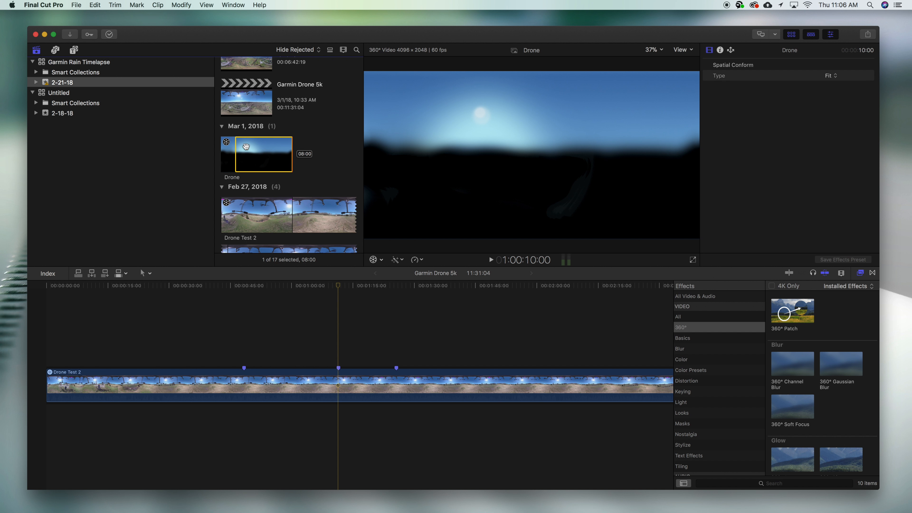
left_click_drag(235, 151, 336, 341)
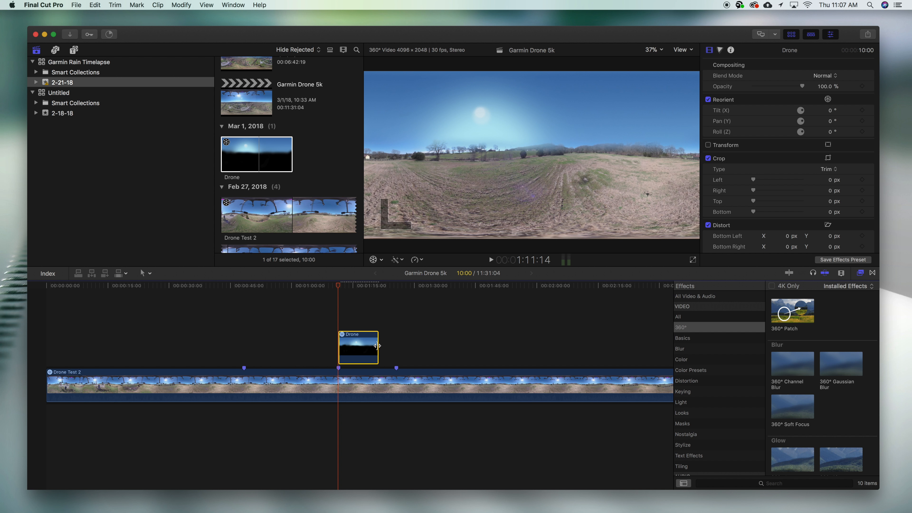
left_click_drag(377, 345, 462, 342)
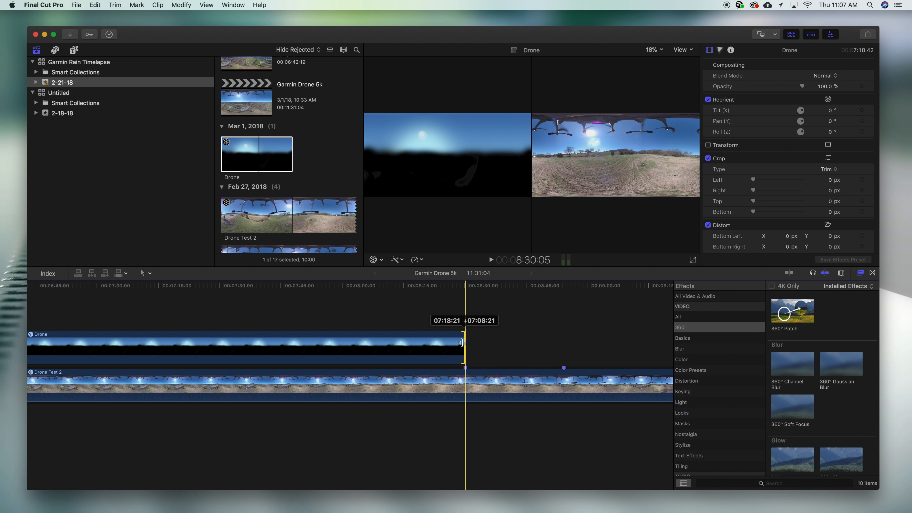
left_click_drag(463, 342, 462, 343)
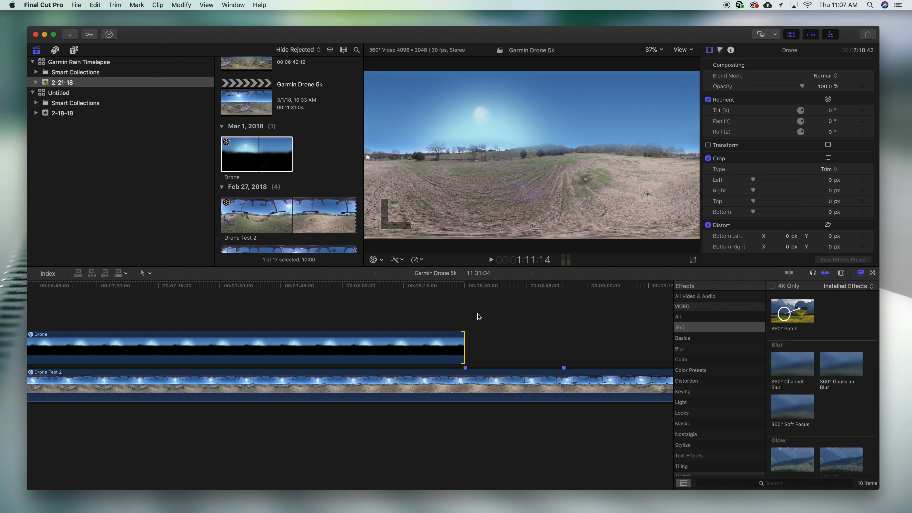
Scrub back through the patched aerial footage and park the playhead on the marker at 4:47:18
scroll(478, 316, "left", 10)
scroll(480, 316, "right", 8)
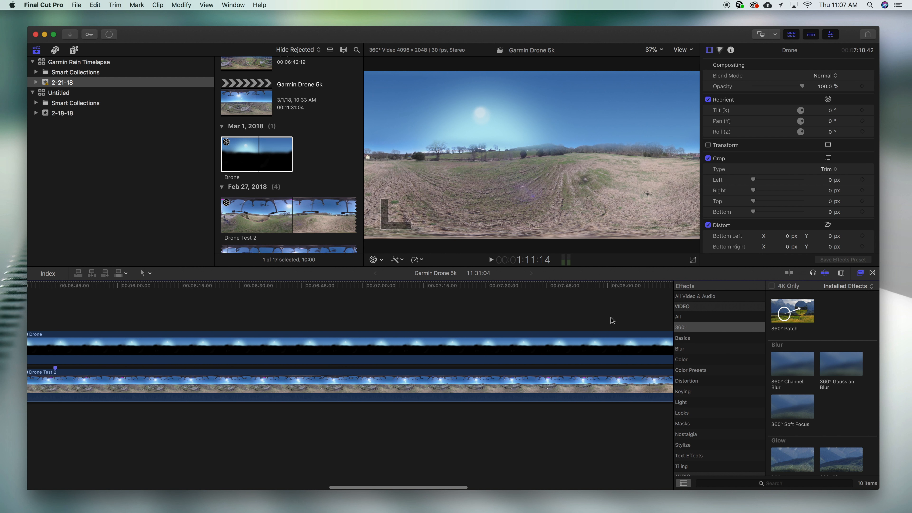
left_click_drag(604, 282, 152, 255)
scroll(251, 334, "left", 5)
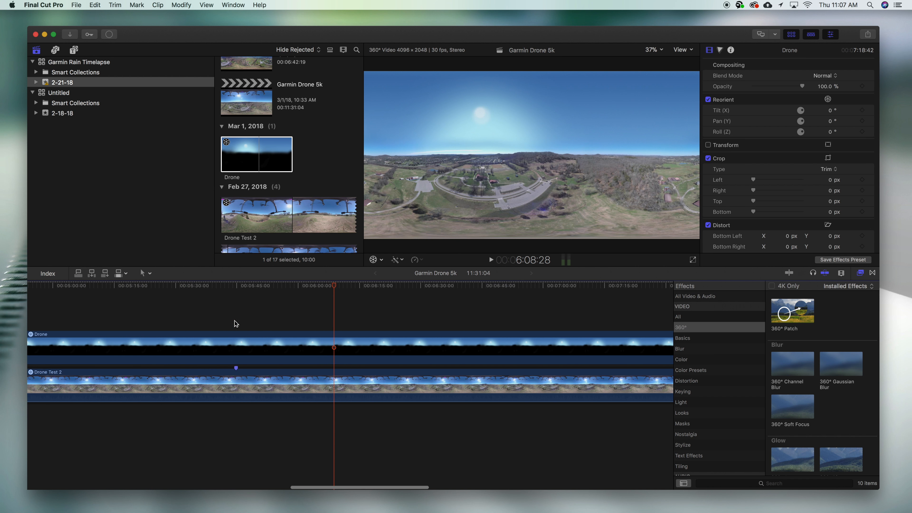
left_click(311, 287)
left_click_drag(305, 290, 243, 291)
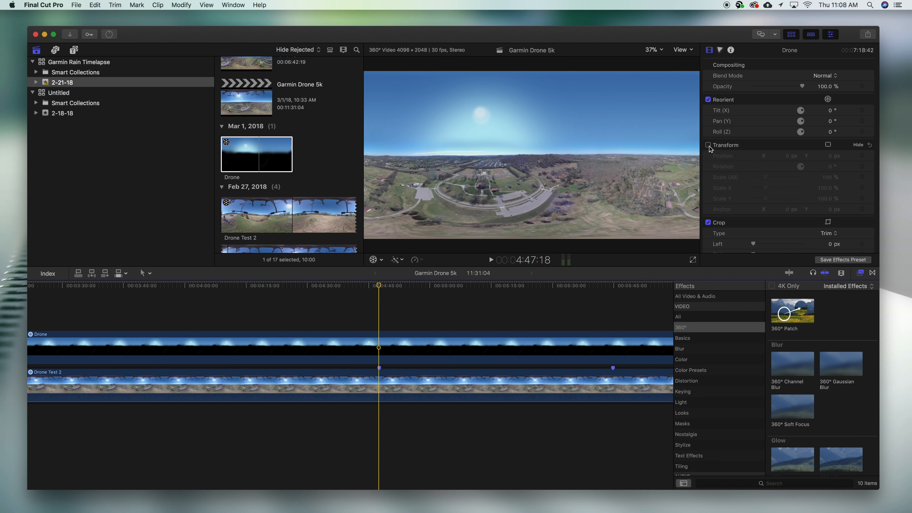
Enable Transform on the Drone clip and add Position and Scale Y keyframes at 4:47:18
left_click(709, 146)
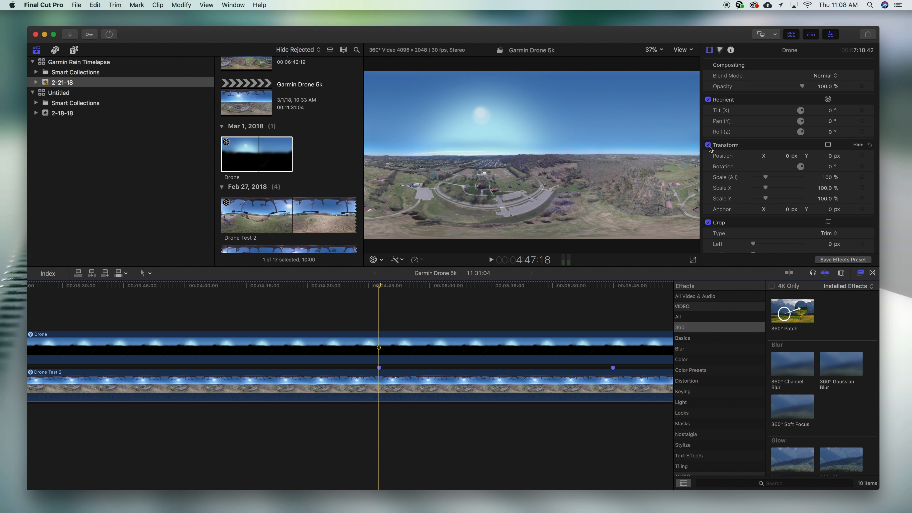
scroll(812, 155, "down", 2)
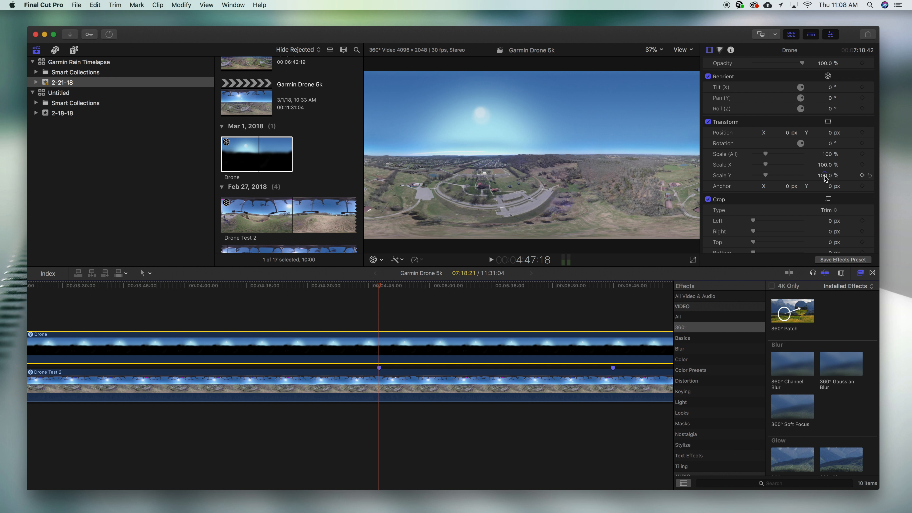
left_click(863, 175)
left_click(862, 132)
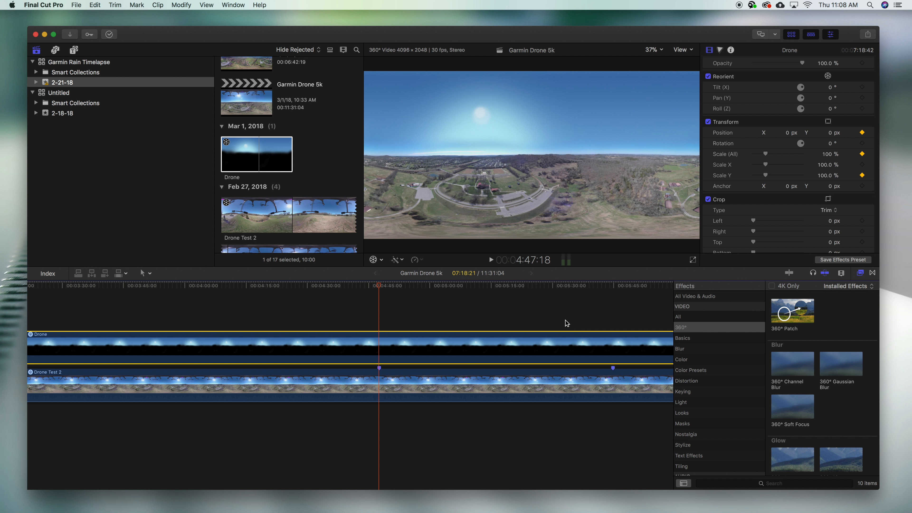
Add Position and Scale Y keyframes to the Drone clip at the next marker, 5:44:25
scroll(529, 314, "right", 5)
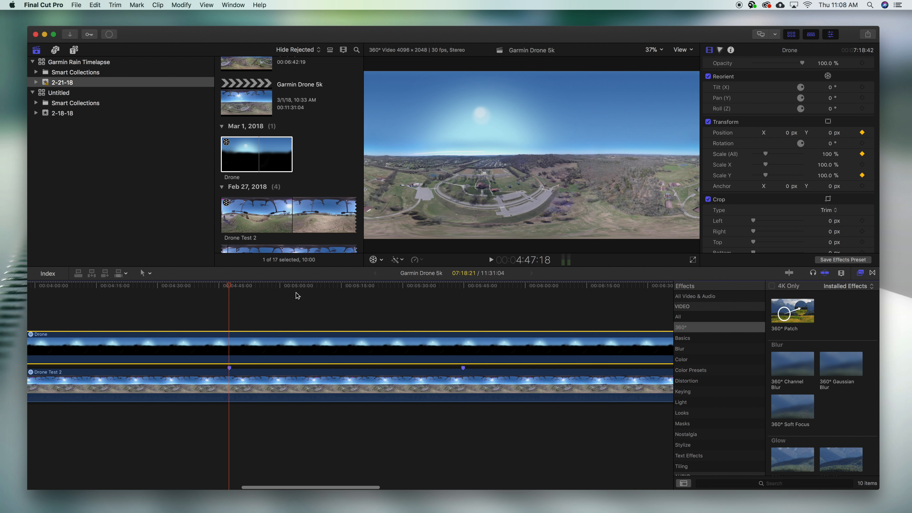
left_click_drag(236, 290, 464, 294)
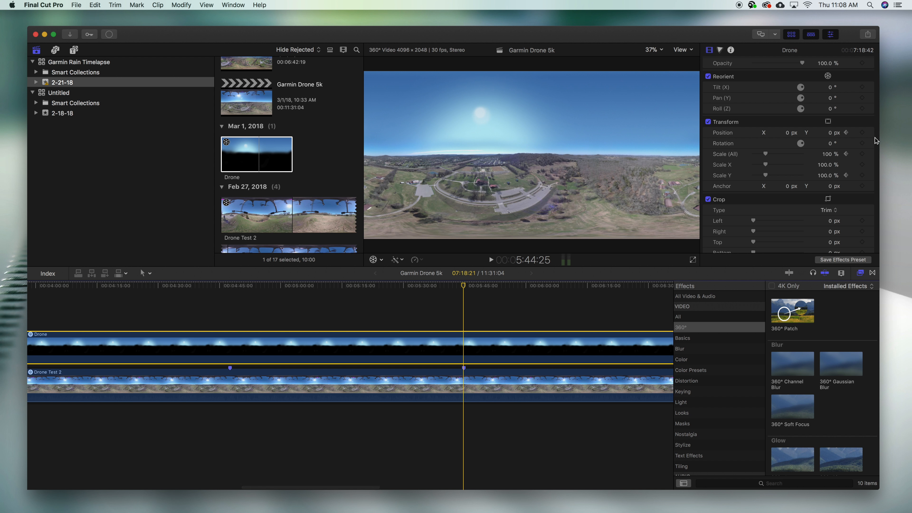
left_click(863, 133)
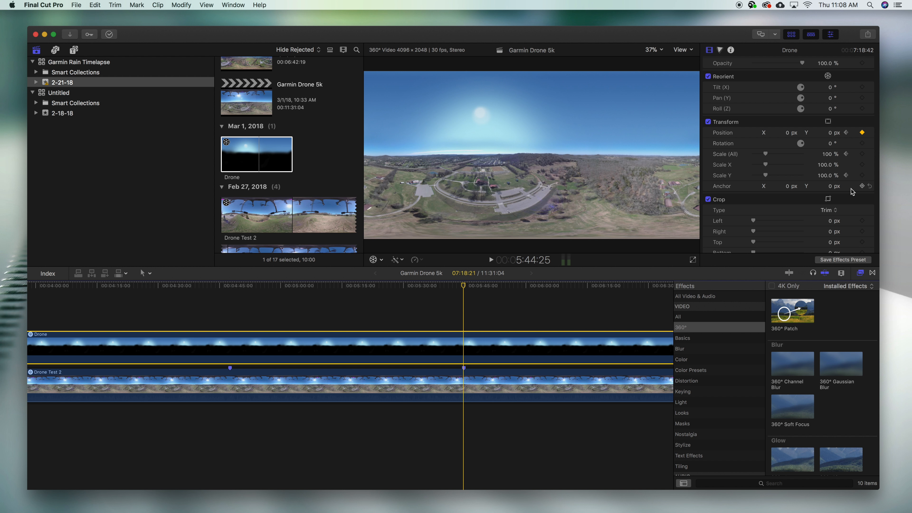
left_click(862, 175)
Add a Position keyframe to the Drone clip at its very end, at 8:30:03
scroll(545, 291, "right", 10)
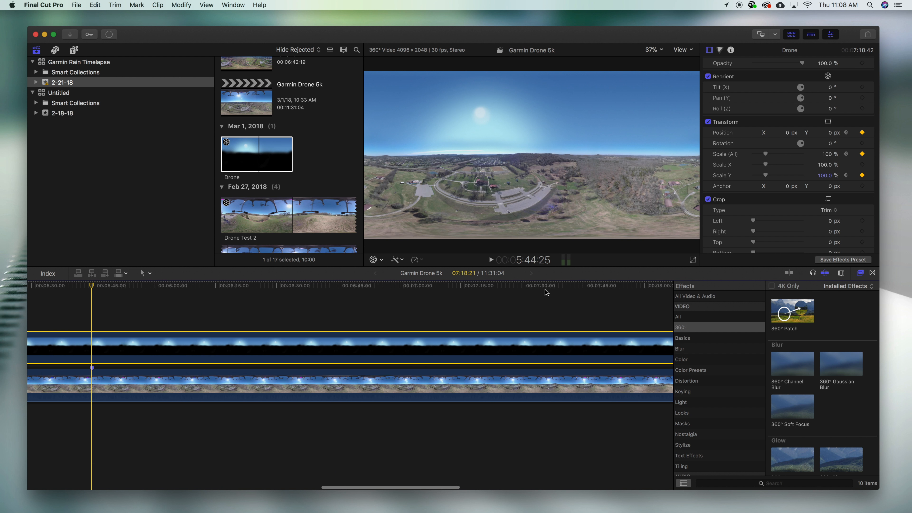
scroll(545, 292, "right", 3)
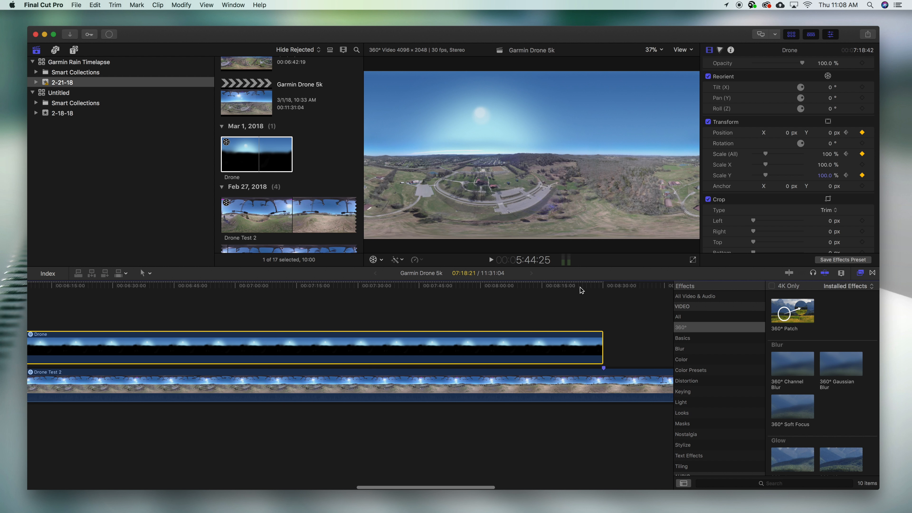
key("super+shift+a")
left_click(596, 287)
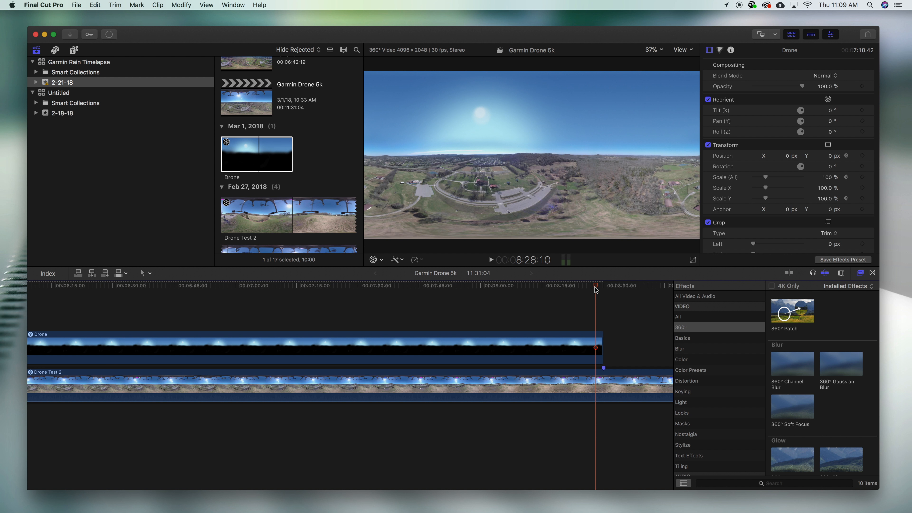
left_click(602, 290)
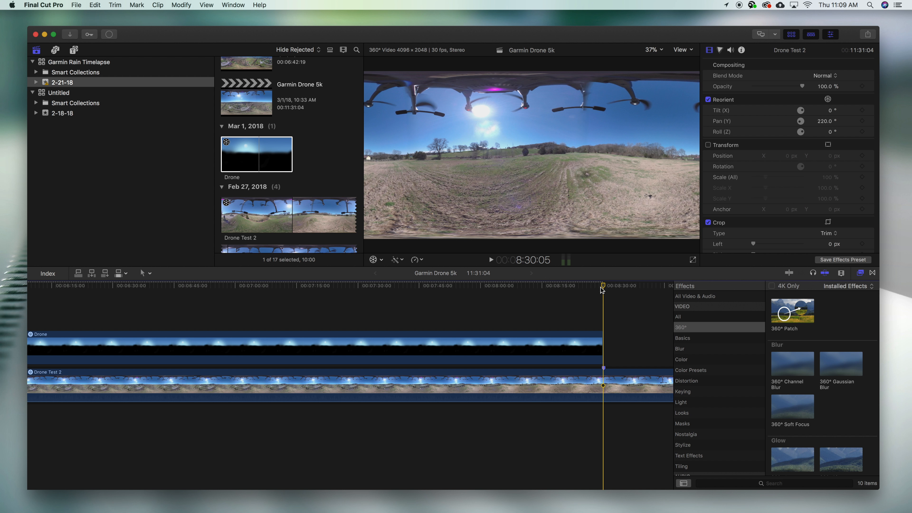
left_click(553, 340)
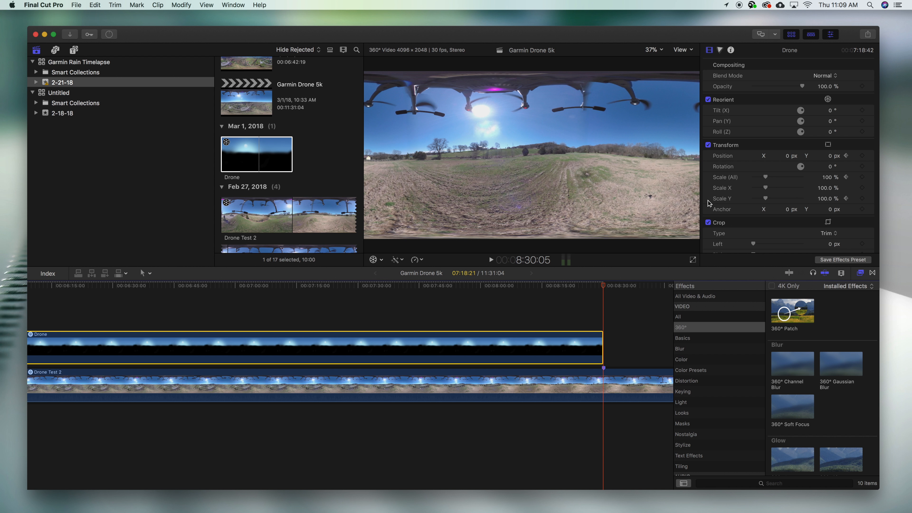
left_click(603, 288)
left_click_drag(604, 289, 604, 289)
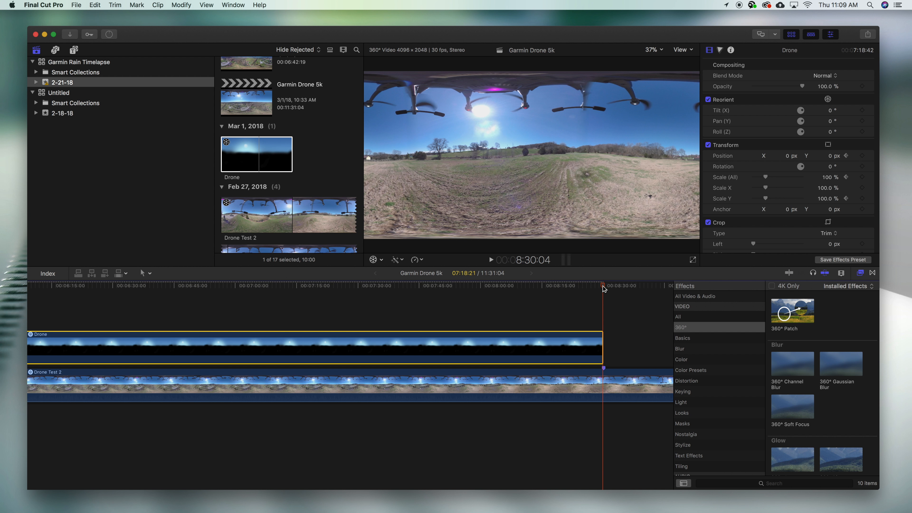
left_click(862, 156)
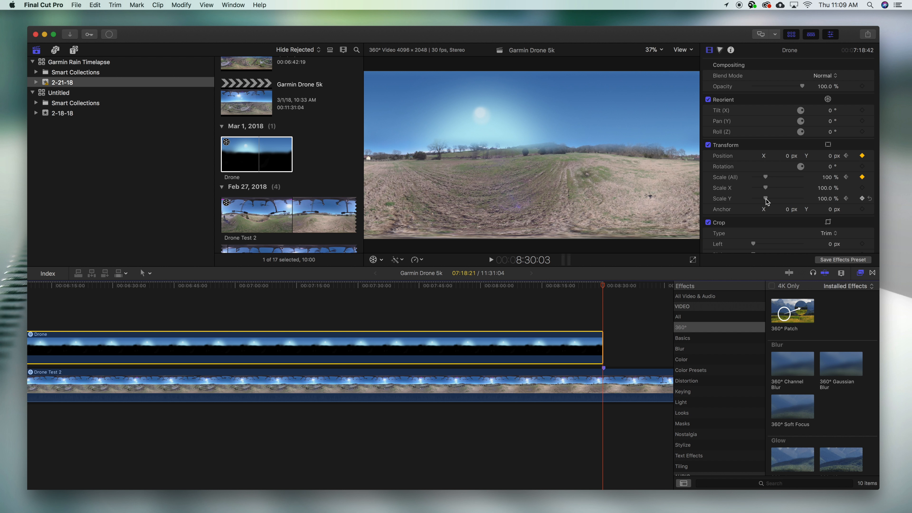
Fit the sky patch to the landing view at 8:30:03 by setting the Drone clip's Scale Y to 97.61% and Position Y to 40 px
left_click_drag(766, 200, 764, 201)
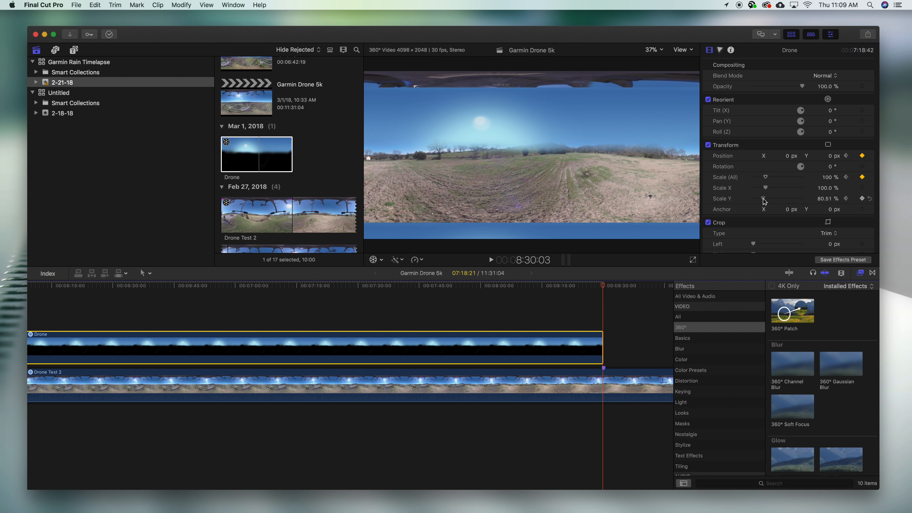
left_click_drag(764, 200, 764, 200)
left_click(831, 157)
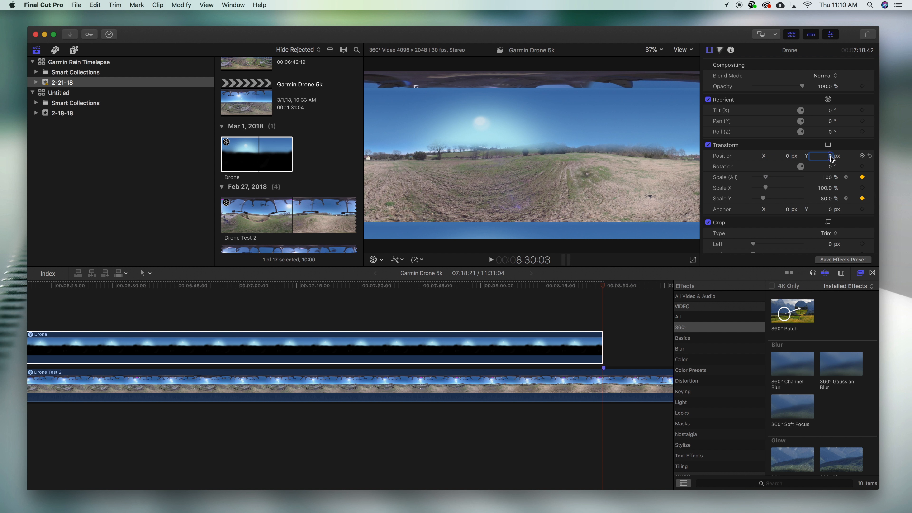
type("90")
key("Return")
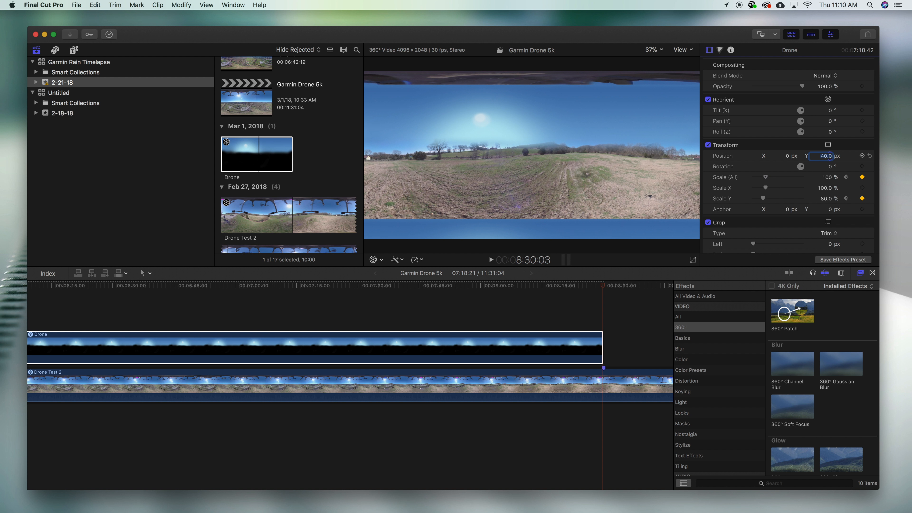
left_click_drag(831, 156, 831, 128)
left_click_drag(831, 156, 830, 153)
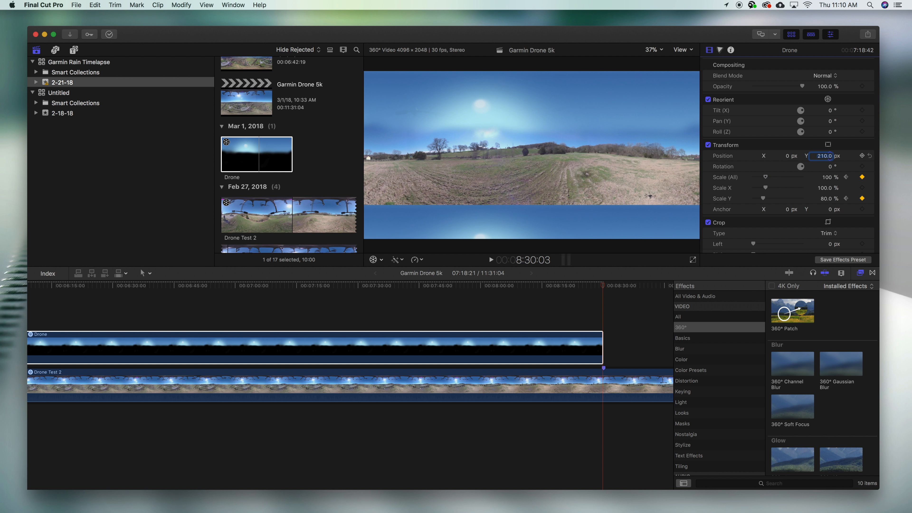
left_click_drag(764, 198, 768, 201)
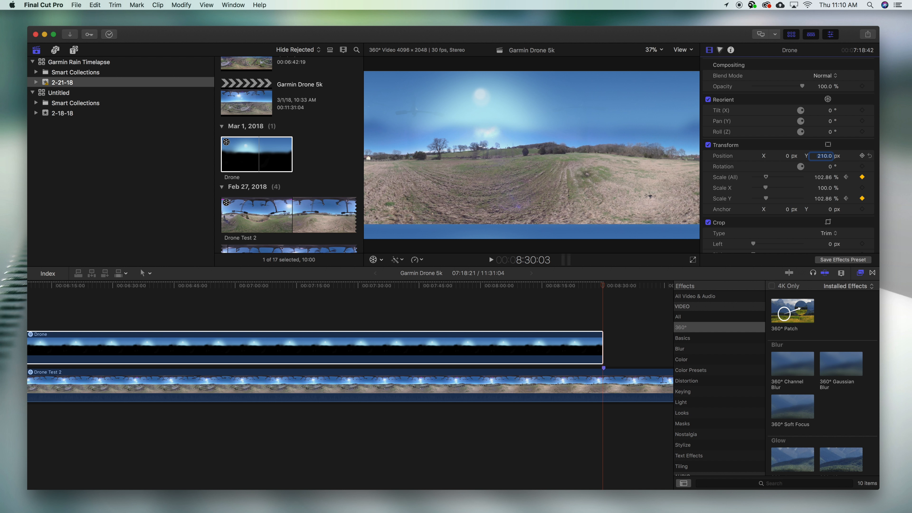
left_click_drag(825, 156, 824, 159)
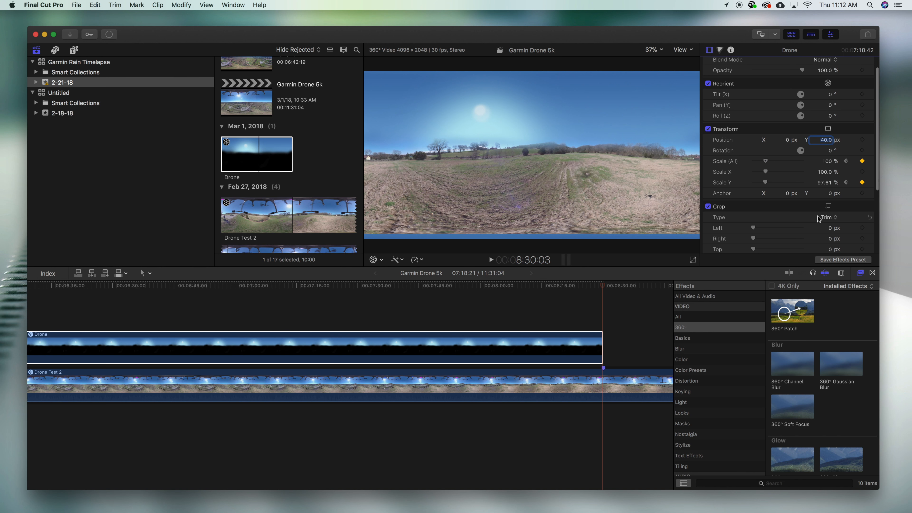
Add a keyframe for the Drone clip's bottom crop at 8:30:03
scroll(817, 216, "down", 3)
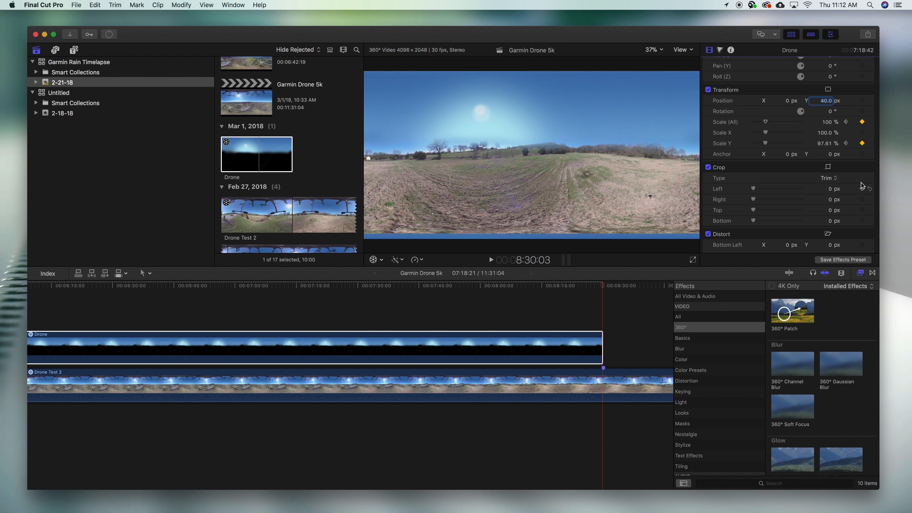
scroll(861, 220, "up", 1)
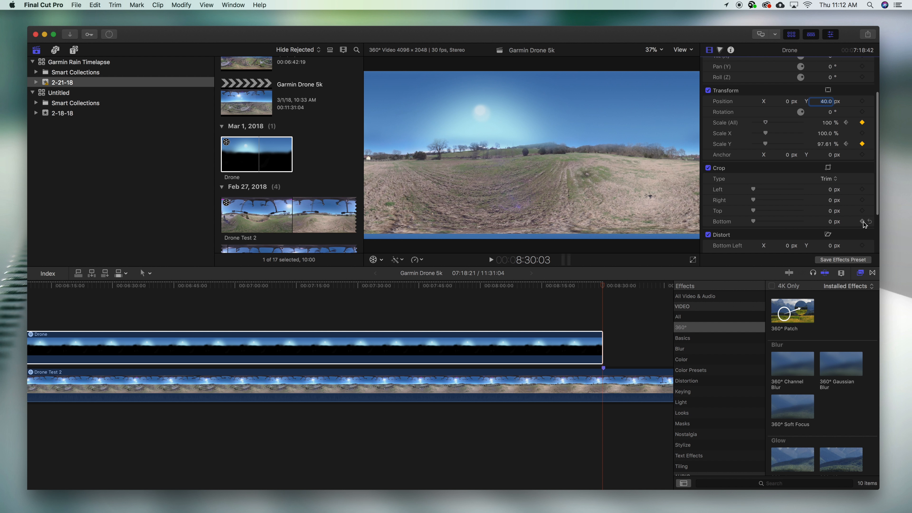
left_click(862, 222)
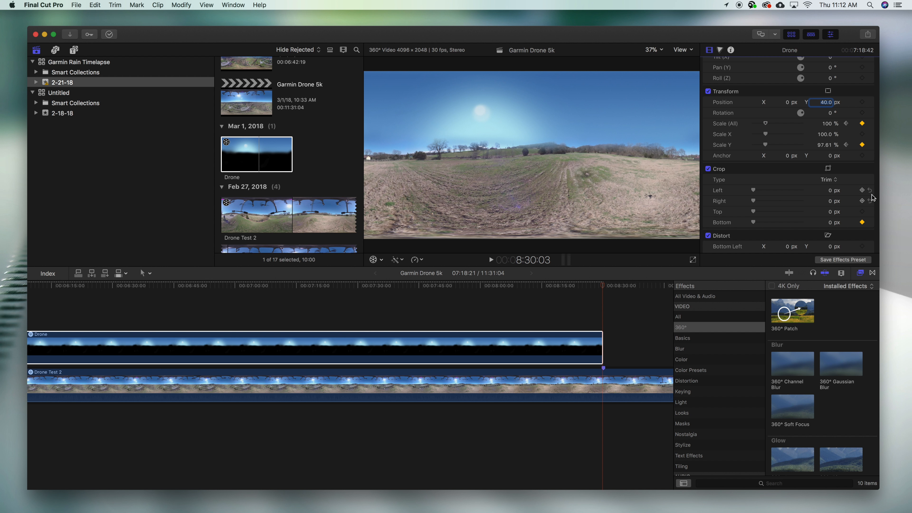
Add keyframes for the Drone clip's bottom crop at 5:44:25 and 4:47:18, then return to the 8:30:03 keyframe
left_click(846, 145)
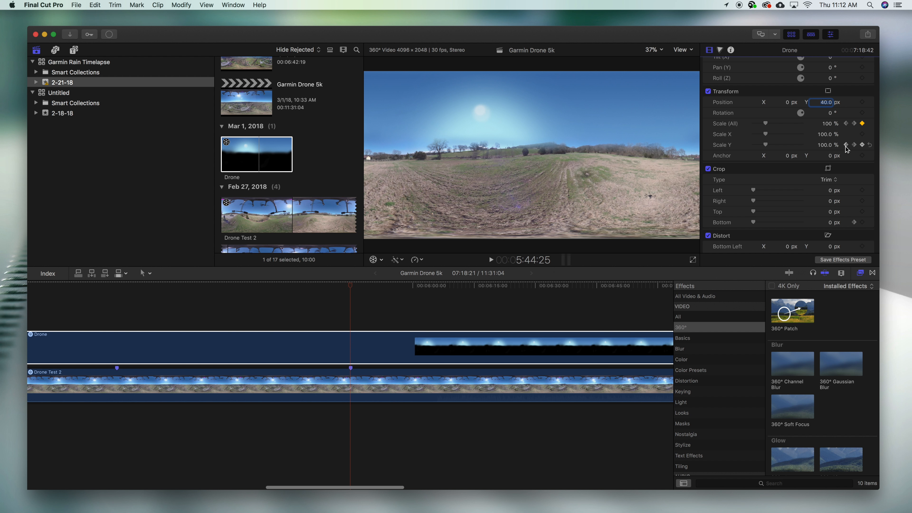
left_click(863, 223)
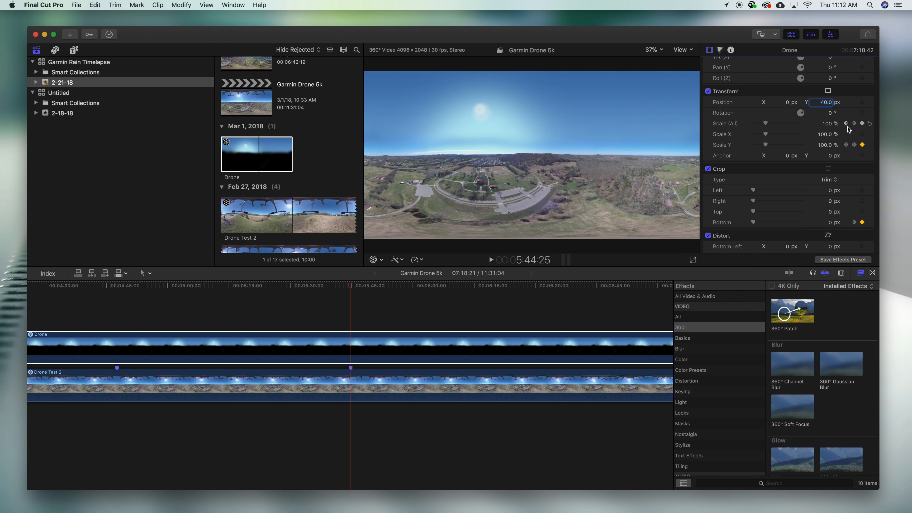
left_click(847, 145)
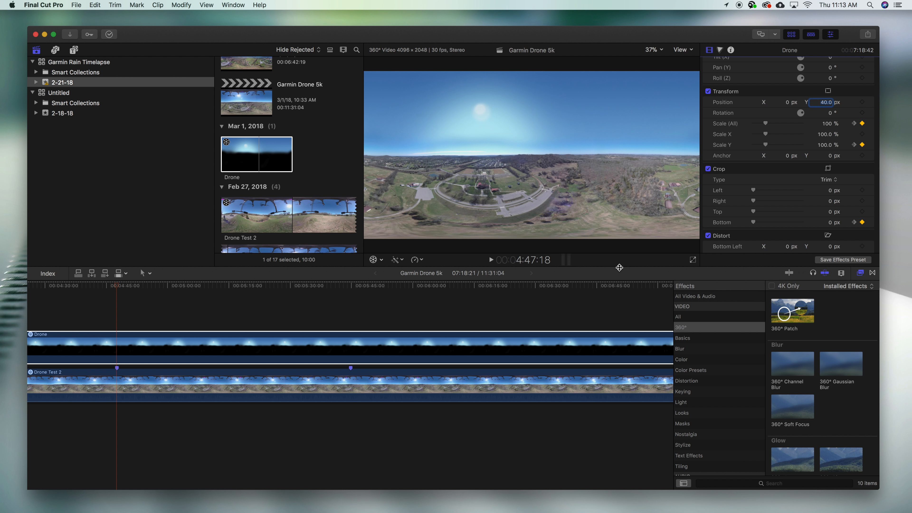
left_click(854, 223)
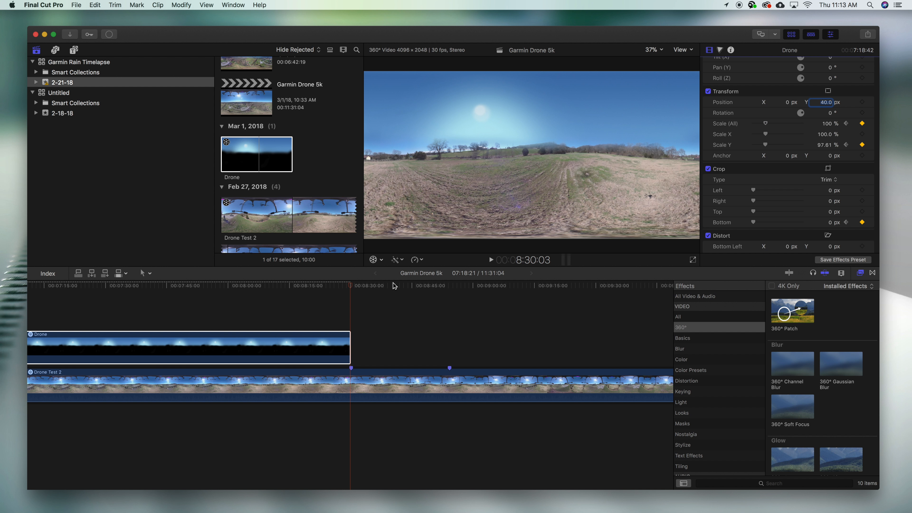
Increase the Drone clip's bottom crop at its end keyframe, 8:30:03, and check the trimmed patch back to 8:11:16
scroll(332, 294, "right", 1)
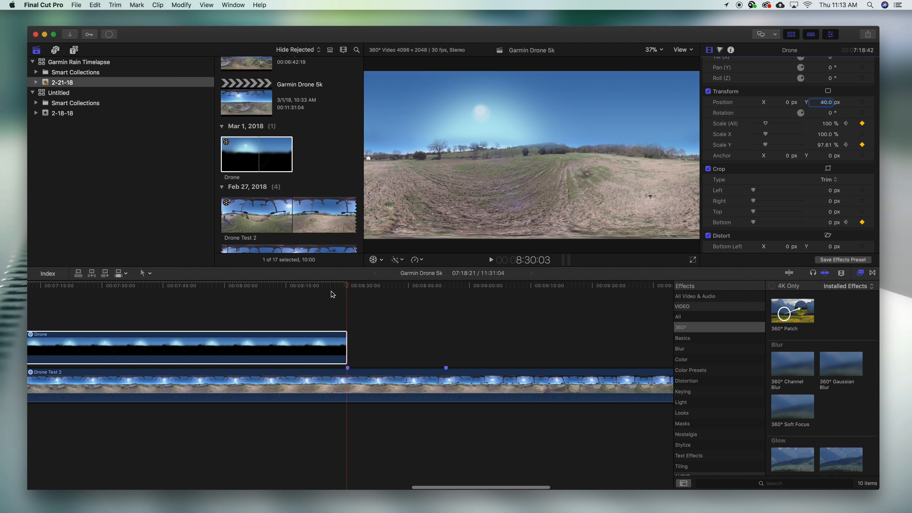
left_click(346, 286)
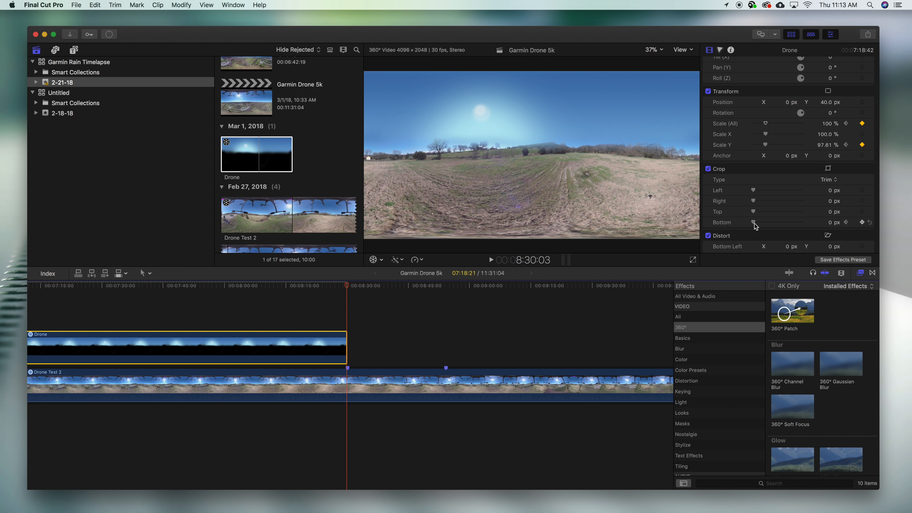
mouse_move(755, 225)
left_mouse_down()
mouse_move(778, 228)
mouse_move(769, 223)
left_mouse_up()
left_click_drag(347, 289, 271, 290)
Scrub through the footage from the start of the Drone clip past its end to examine how the sky patch blends
scroll(290, 305, "left", 15)
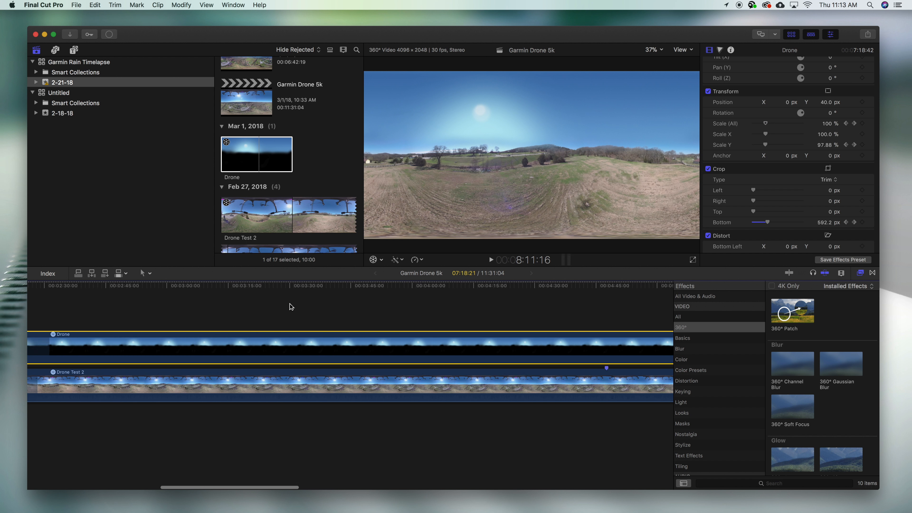
left_click(343, 313)
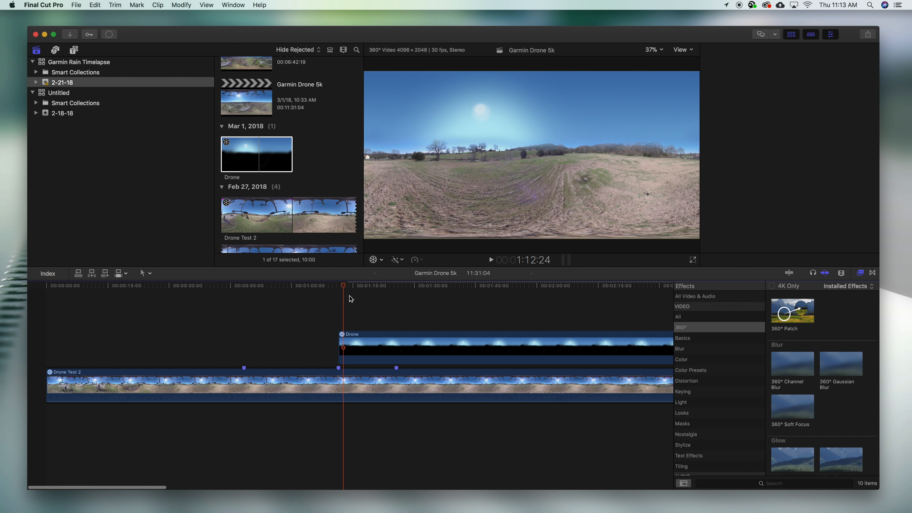
left_click_drag(344, 288, 465, 310)
scroll(464, 307, "right", 10)
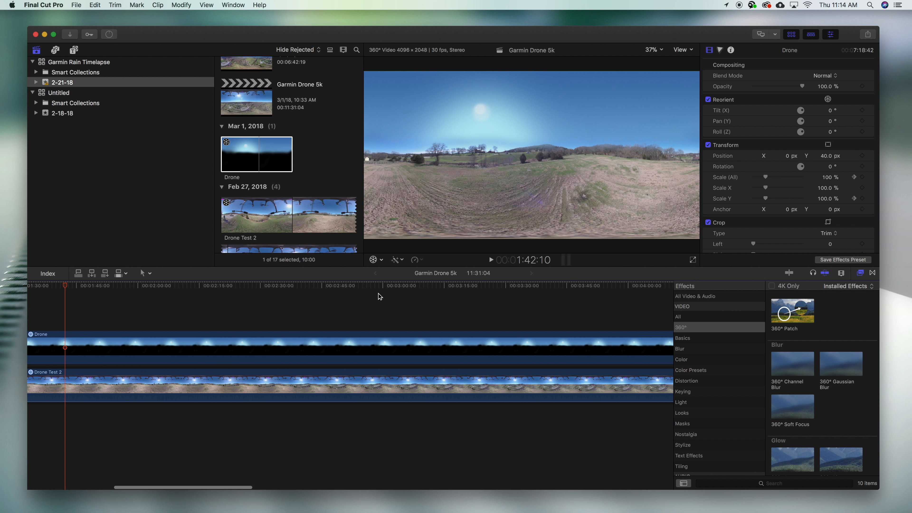
left_click_drag(377, 288, 669, 286)
scroll(534, 299, "right", 10)
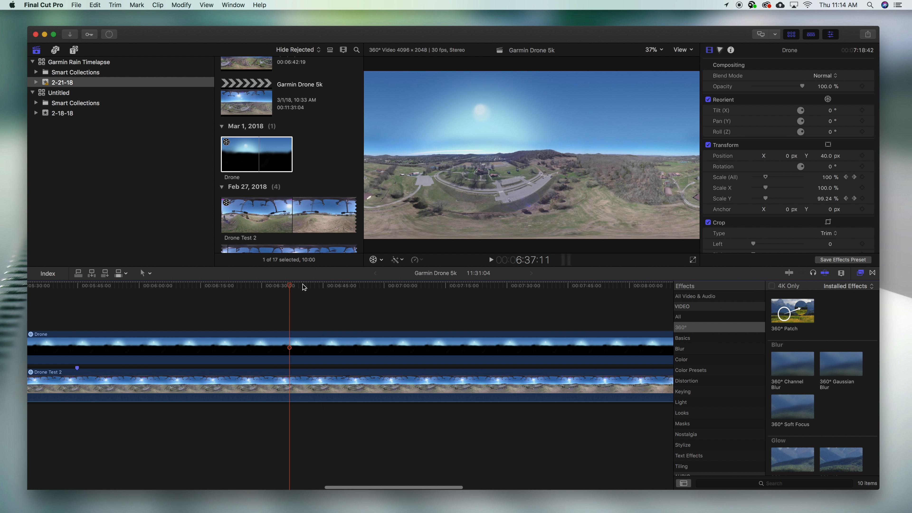
left_click_drag(304, 288, 624, 298)
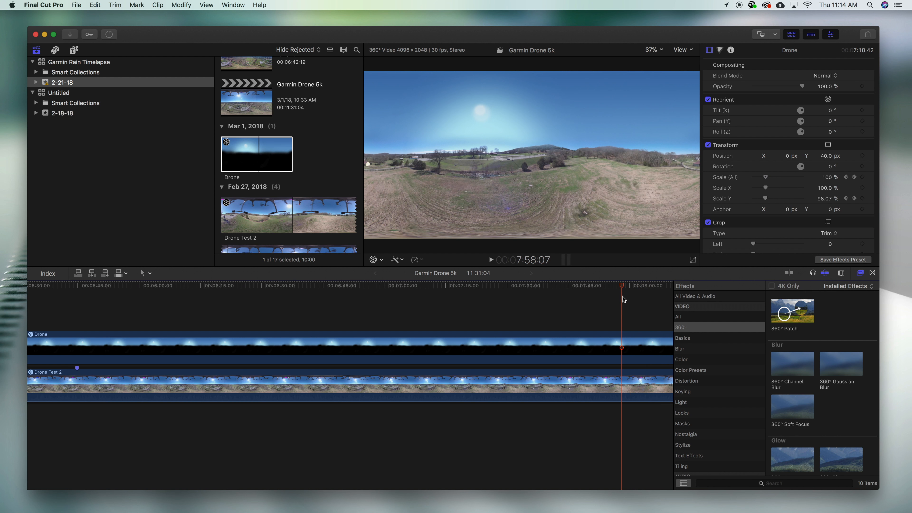
scroll(622, 297, "right", 6)
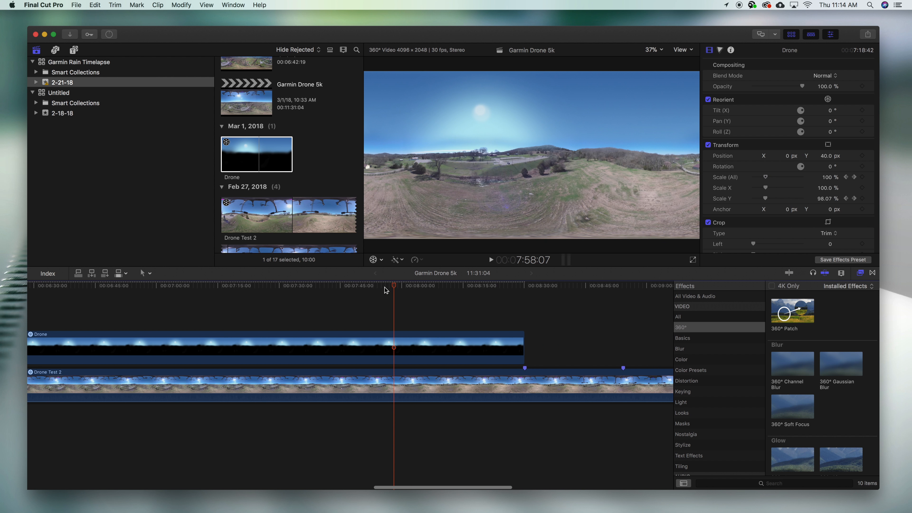
left_click_drag(394, 289, 527, 300)
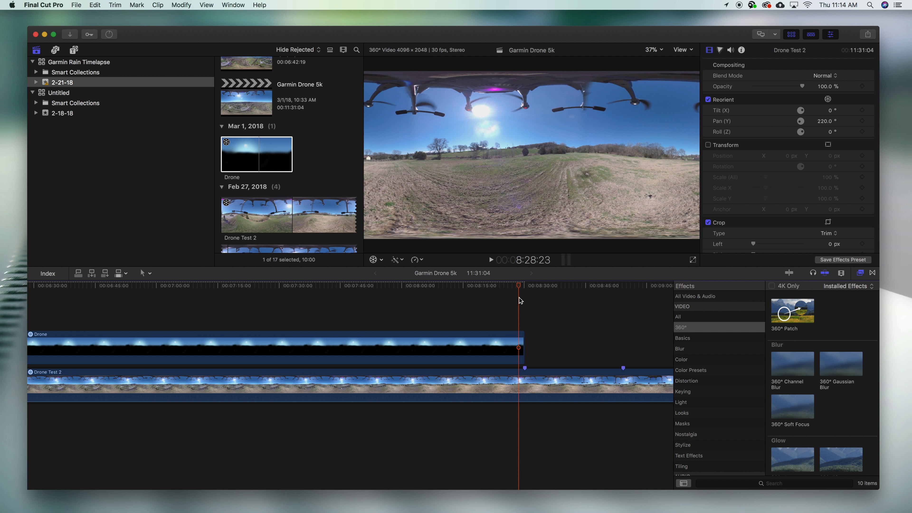
left_click(622, 307)
mouse_move(621, 305)
left_mouse_down()
mouse_move(444, 303)
mouse_move(525, 302)
left_mouse_up()
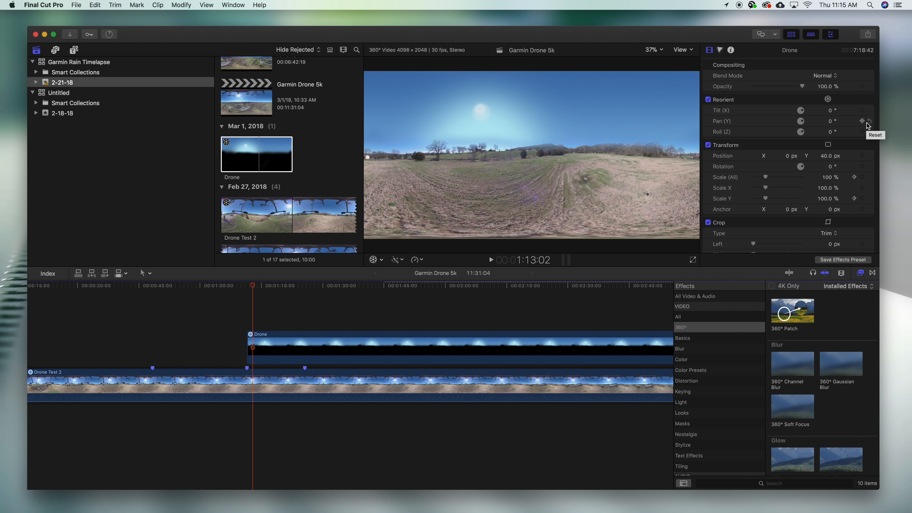
Add a Position keyframe near the start of the Drone clip, at 1:13:02
scroll(868, 126, "down", 2)
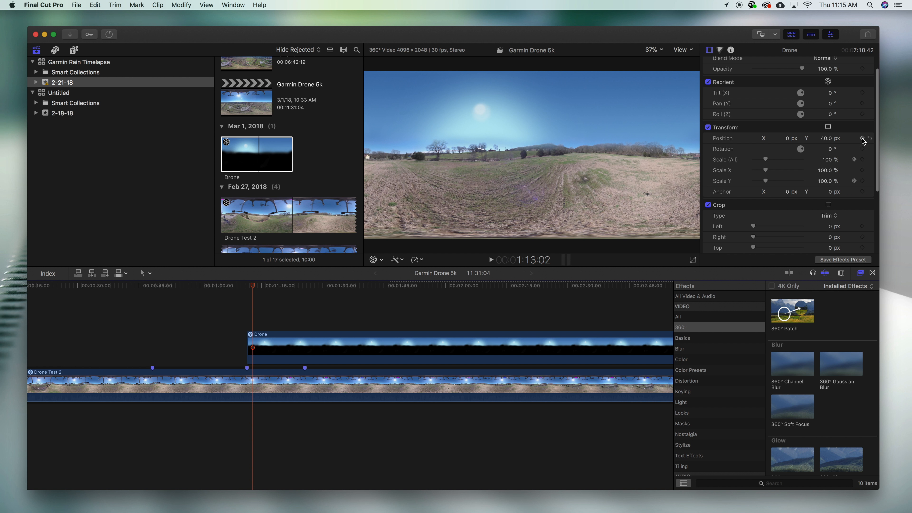
left_click(862, 139)
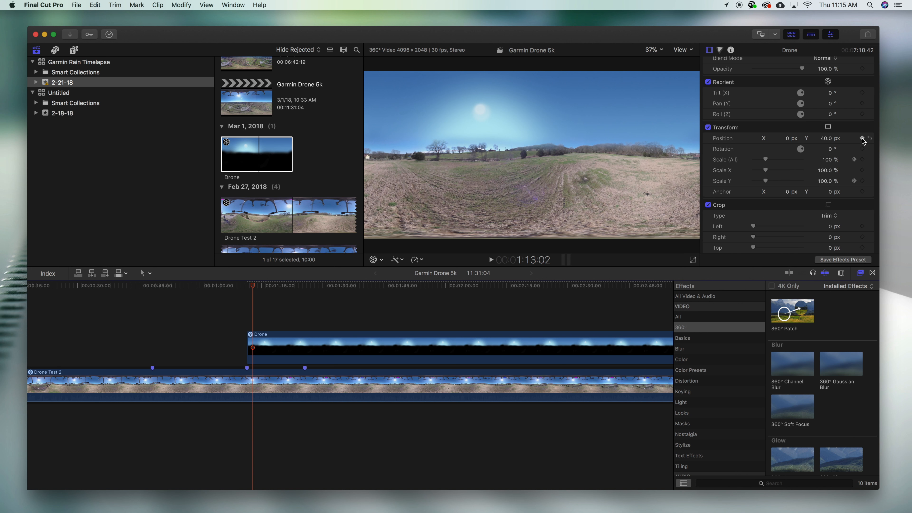
left_click(315, 347)
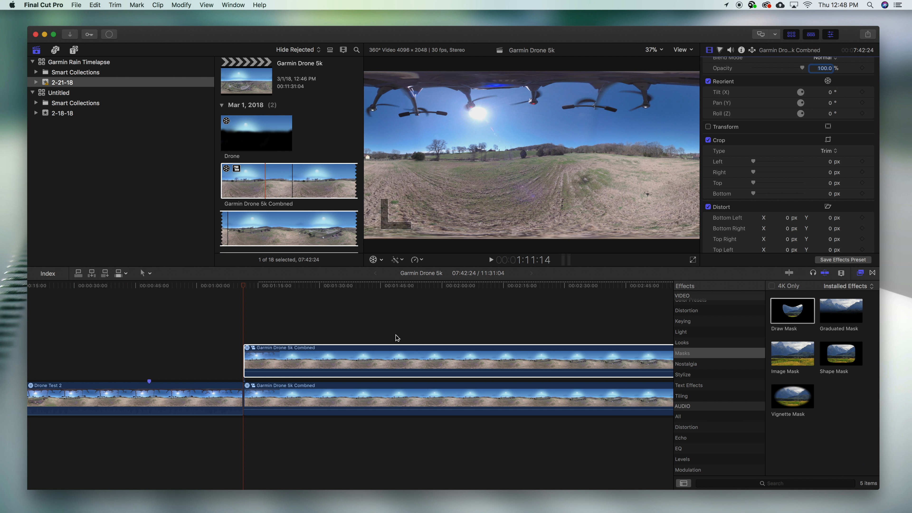
Apply Draw Mask to the upper Garmin Drone 5k Combined clip and outline the small dark figure in the field with a five-point mask
left_click(384, 352)
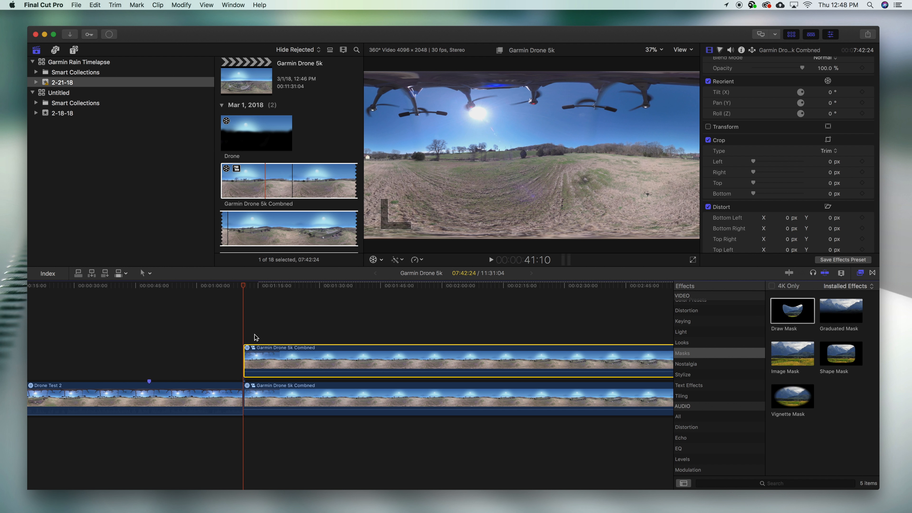
double_click(793, 311)
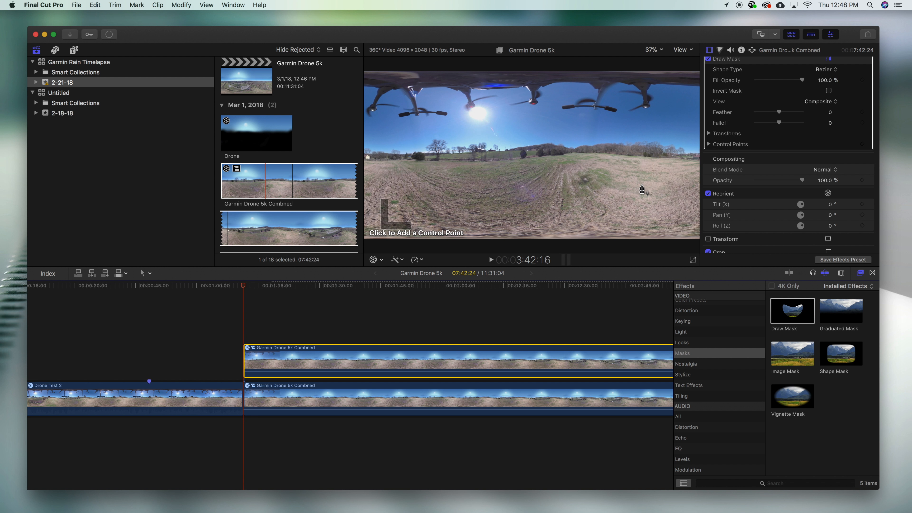
left_click(642, 185)
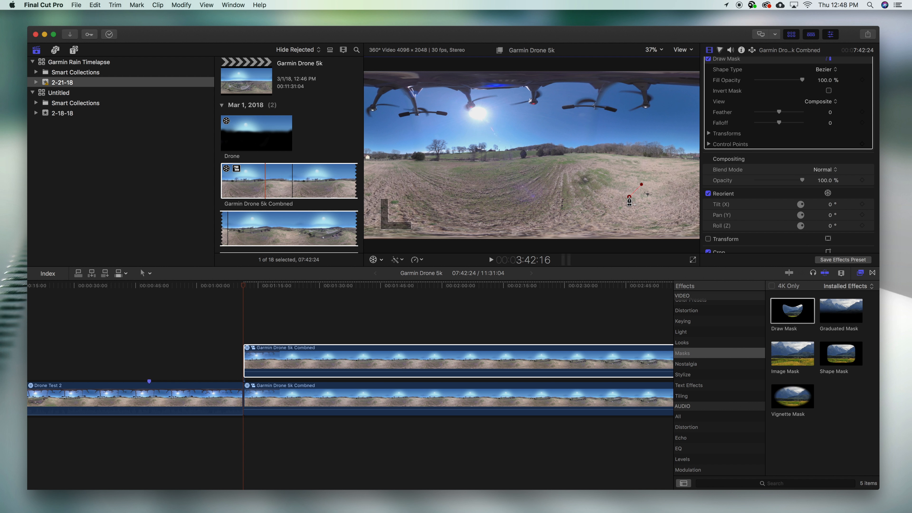
left_click(656, 209)
left_click(674, 197)
left_click(659, 184)
left_click(642, 184)
Set the upper combined clip's reorient Pan (Y) to 25° so clean ground fills the masked area
left_click(830, 215)
type("20")
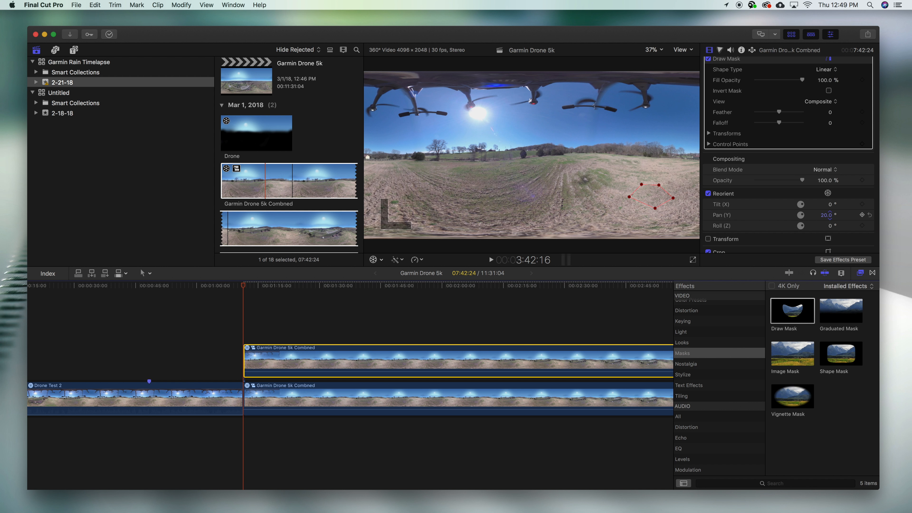
type("25")
key("Return")
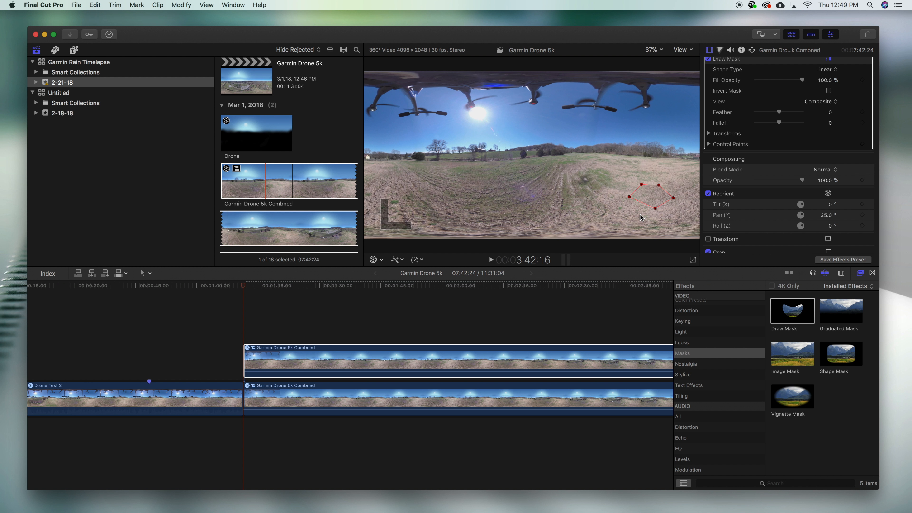
Scrub the combined footage between 1:11:14 and 2:44:10 to examine the masked patch of ground
left_click(624, 303)
left_click(615, 403)
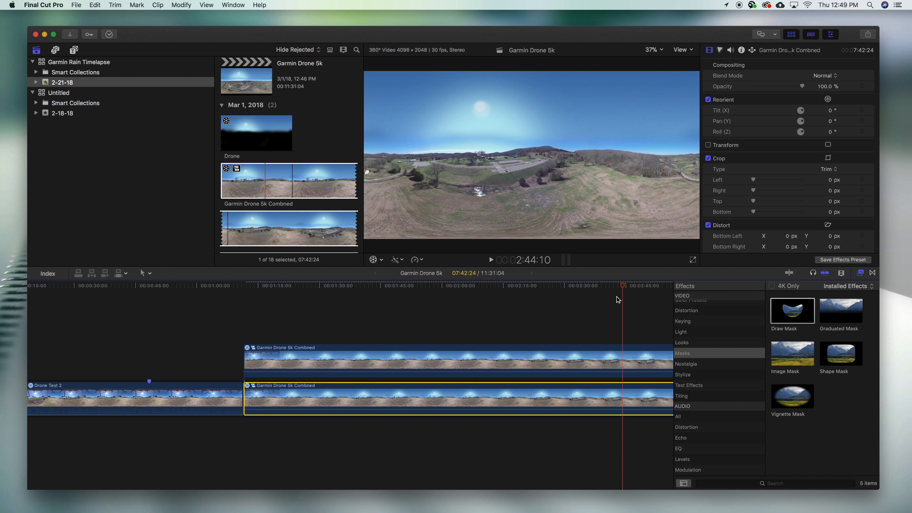
left_click_drag(624, 290, 554, 290)
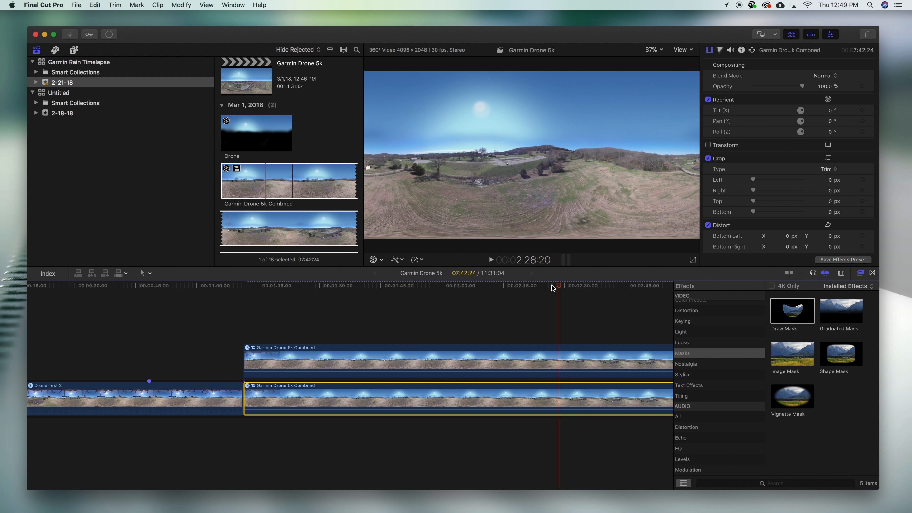
key("Up")
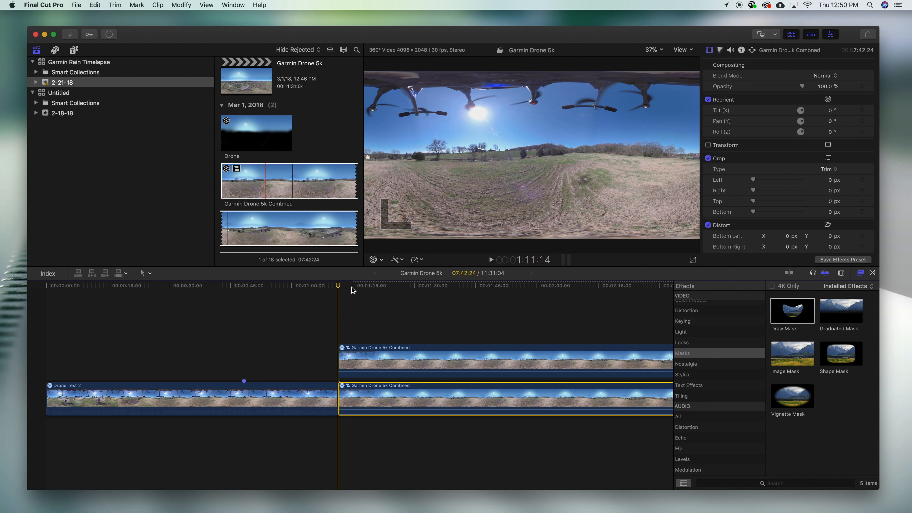
left_click_drag(390, 290, 494, 294)
left_click_drag(499, 290, 628, 293)
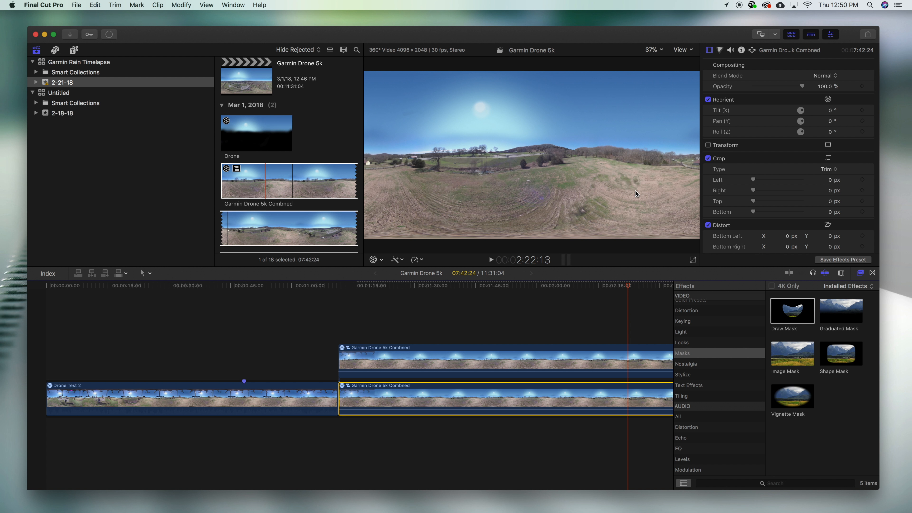
Soften the Draw Mask on the upper Garmin Drone 5k Combined clip by setting its Feather to 100
left_click(503, 360)
double_click(793, 311)
left_click(642, 185)
left_click(659, 186)
left_click(673, 198)
left_click(655, 208)
left_click(629, 197)
left_click(642, 184)
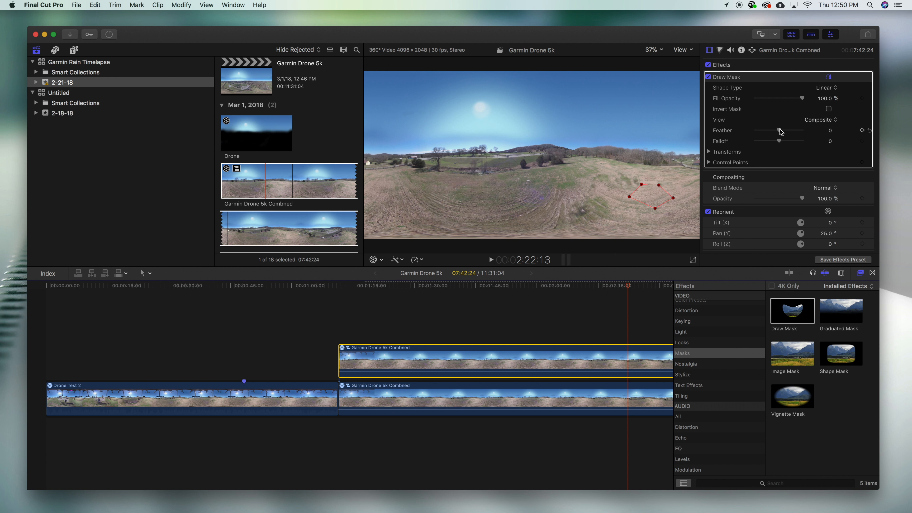
left_click_drag(780, 131, 803, 131)
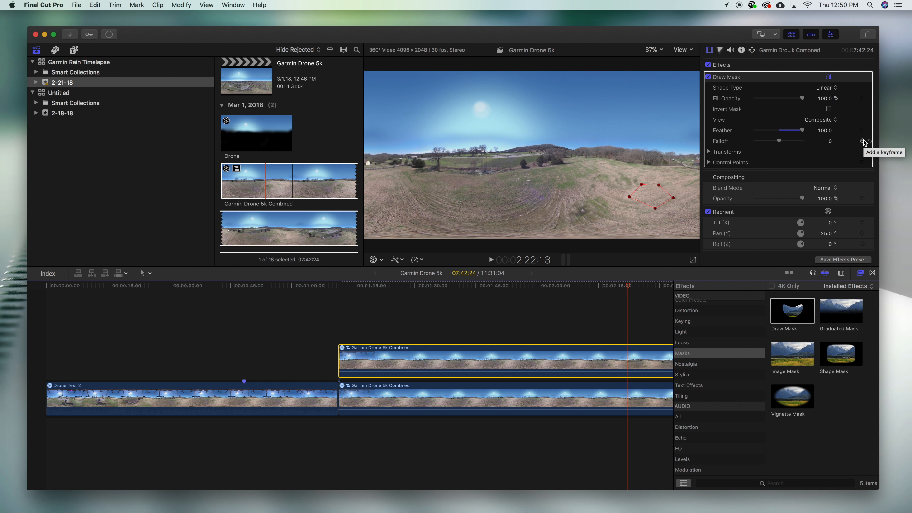
Add an Opacity keyframe at the start of the upper combined clip, 1:11:14, and move the playhead to about 1:19:13
left_click(595, 316)
left_click(340, 299)
left_click(455, 362)
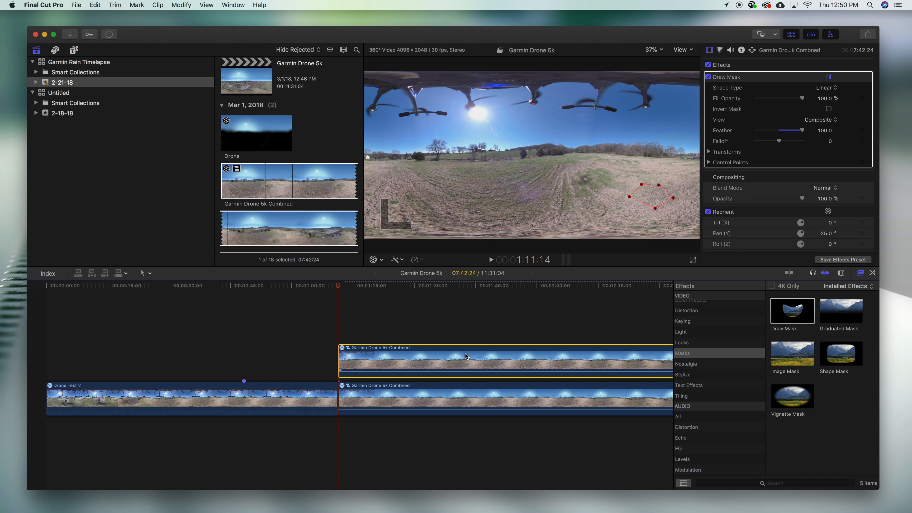
scroll(794, 113, "down", 2)
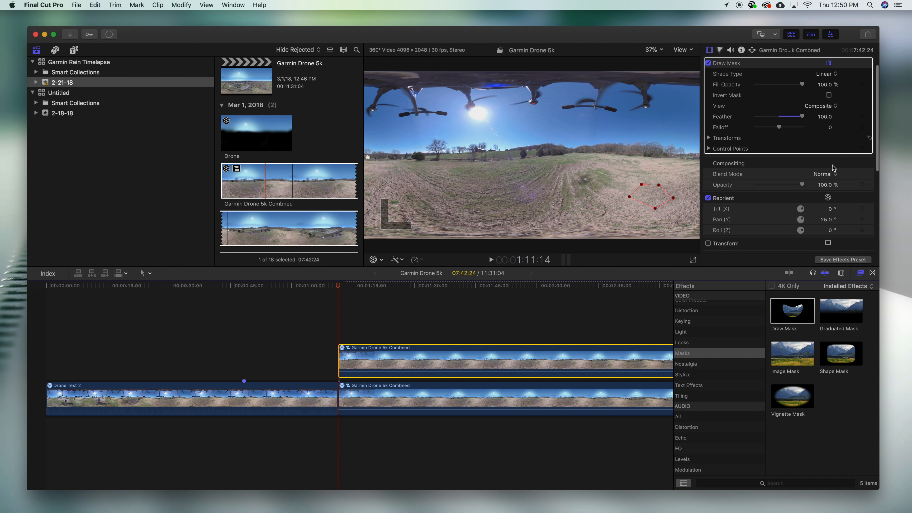
left_click(863, 184)
left_click_drag(340, 289, 375, 291)
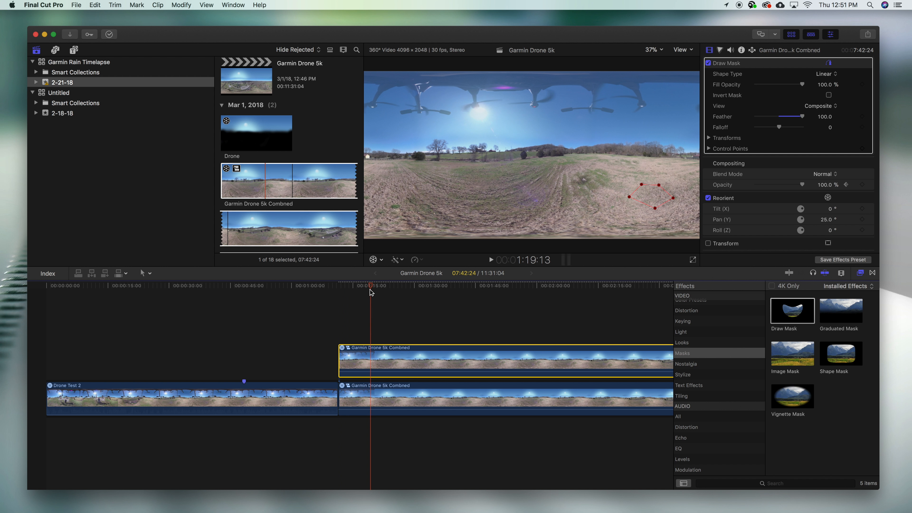